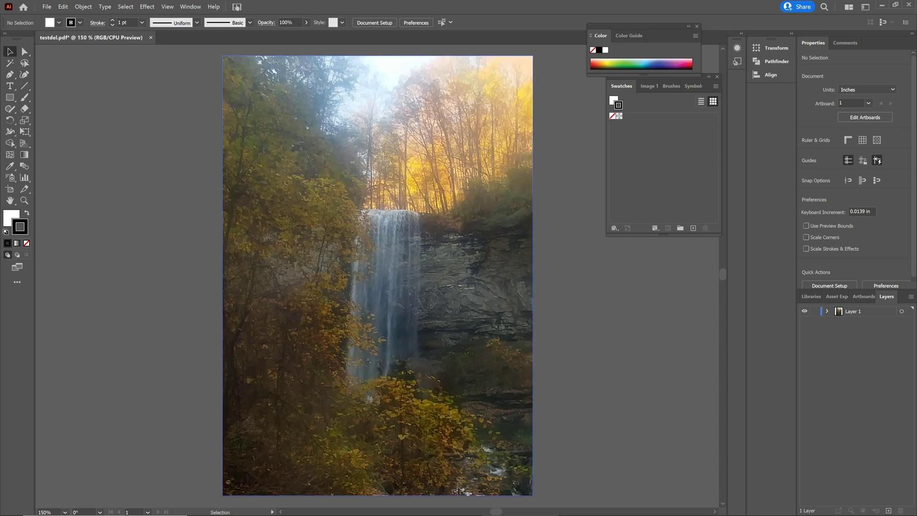
# Draw an ellipse spanning the whole artboard with the Ellipse Tool, then deselect it
pyautogui.rightClick(14, 103)
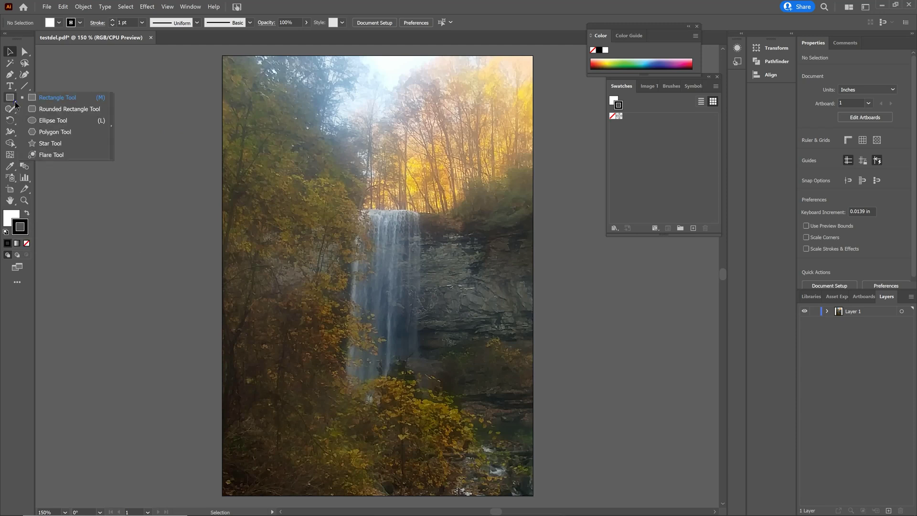
pyautogui.click(60, 121)
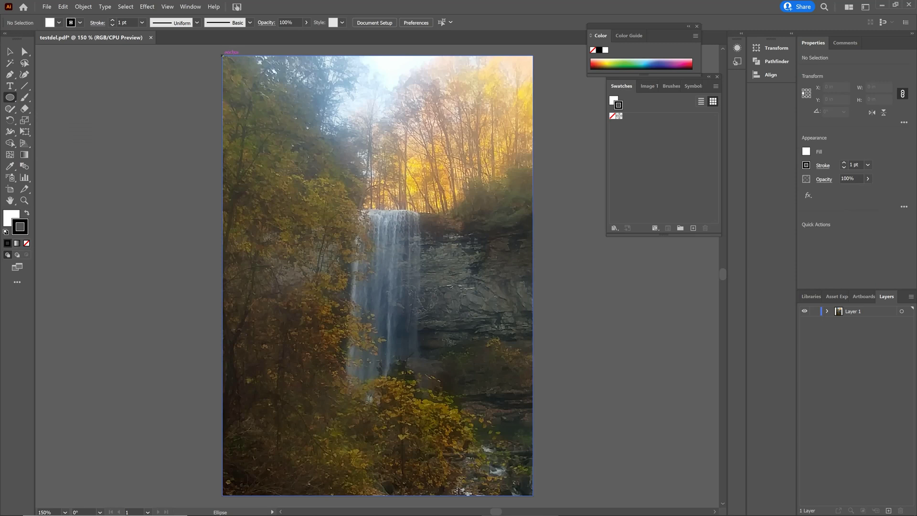
pyautogui.moveTo(221, 55); pyautogui.dragTo(534, 495)
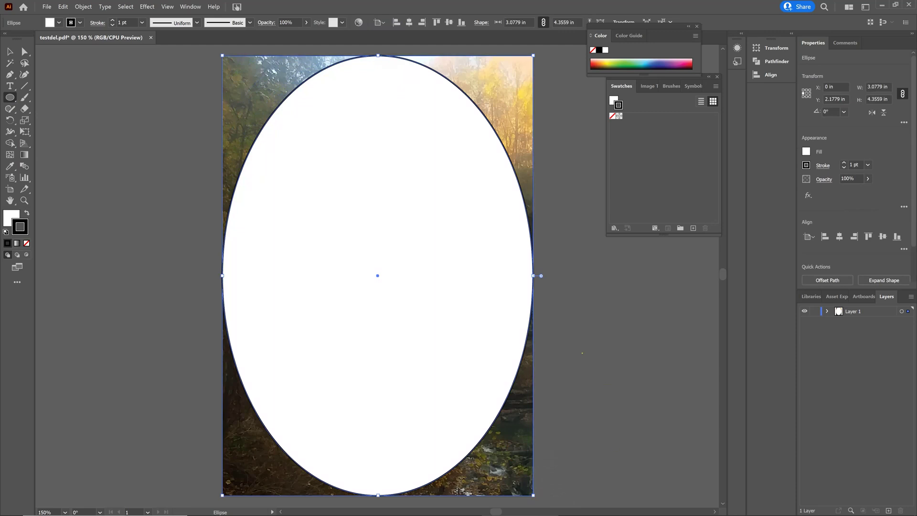
pyautogui.click(11, 52)
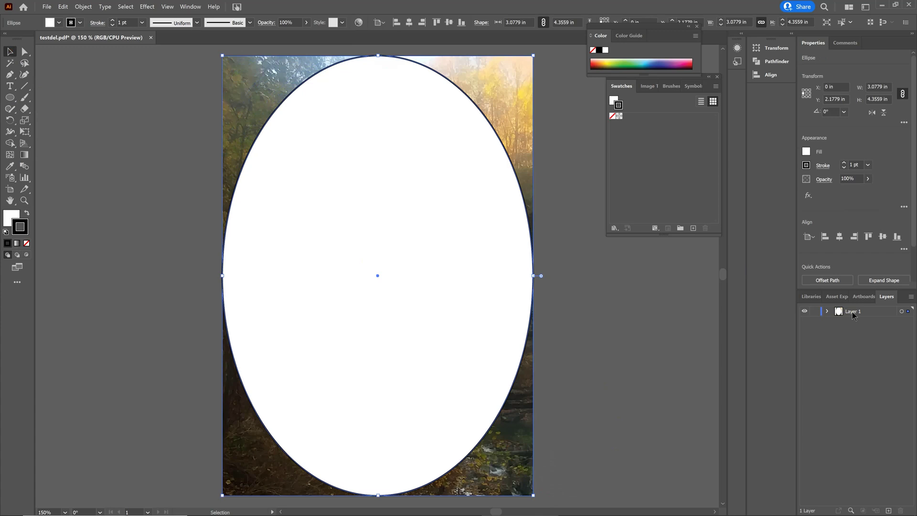
pyautogui.click(190, 7)
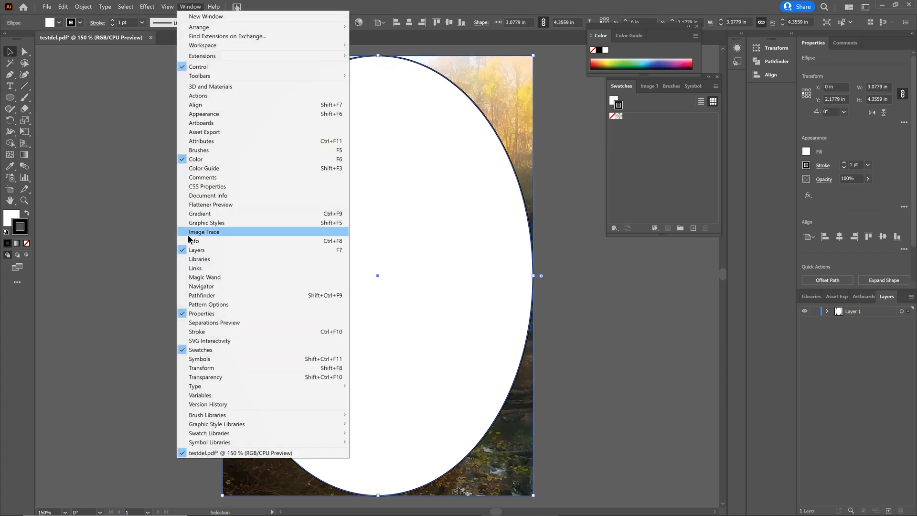
pyautogui.click(147, 229)
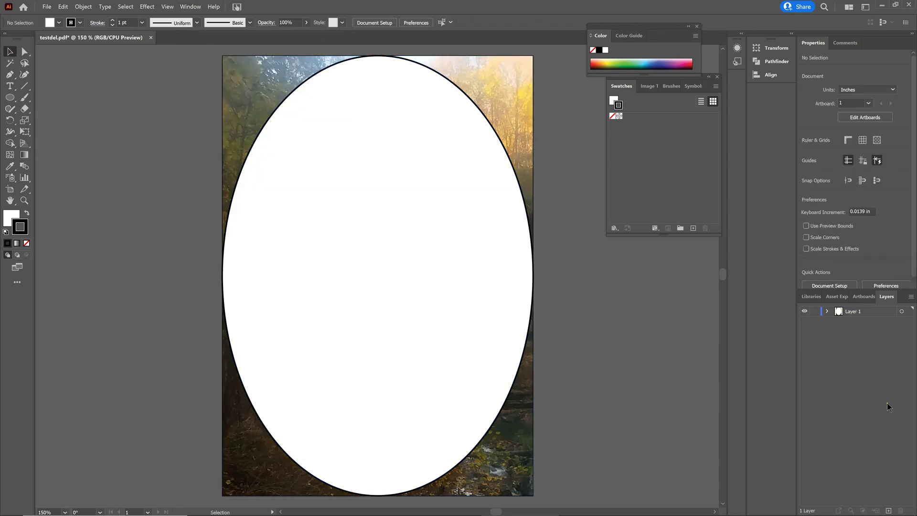
# Add two layers, name the three layers color, white plate and bounding box, and hide white plate
pyautogui.click(889, 511)
pyautogui.click(889, 510)
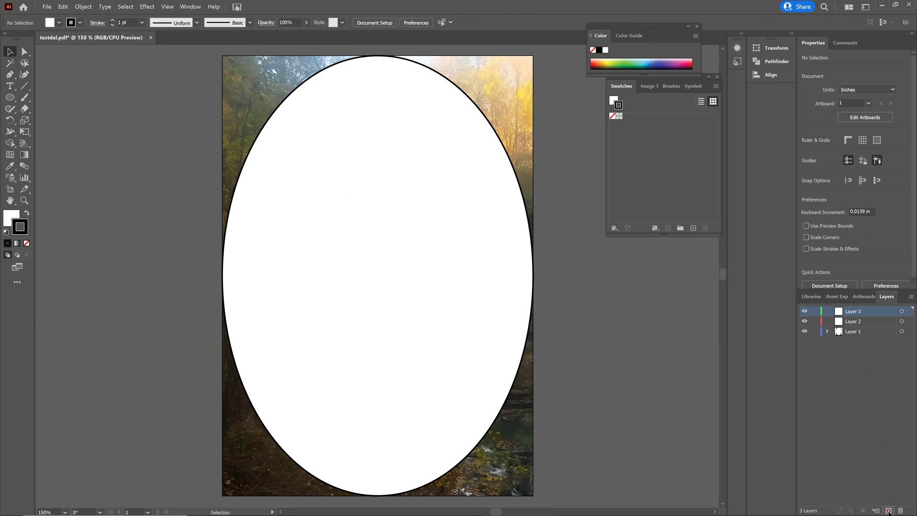
pyautogui.doubleClick(852, 331)
pyautogui.write('d')
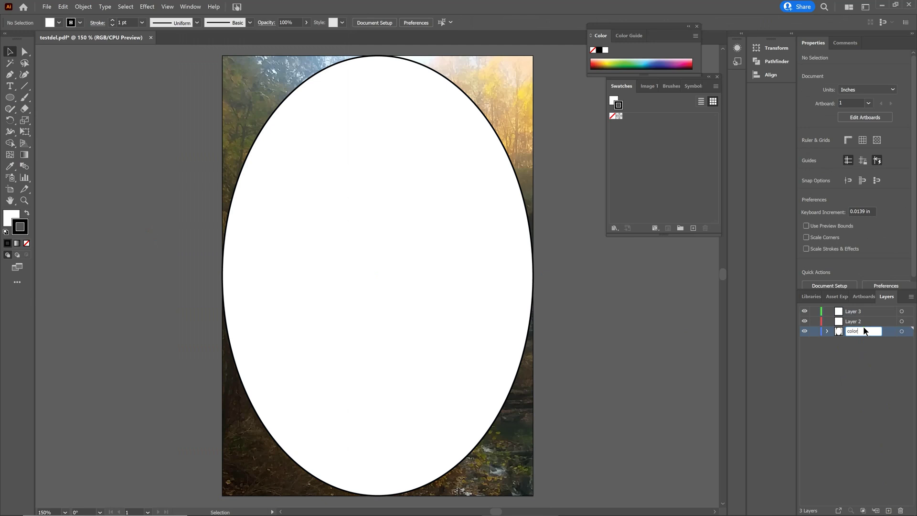
pyautogui.doubleClick(855, 322)
pyautogui.write('w')
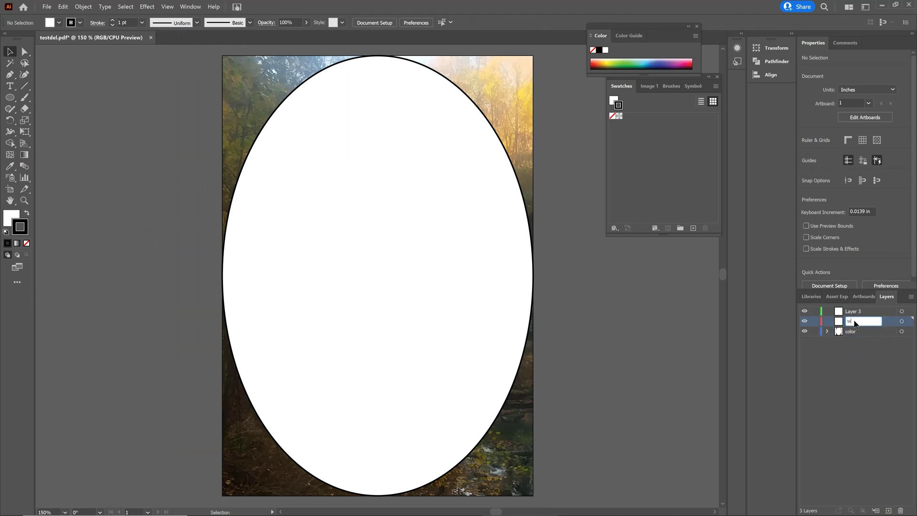
pyautogui.write('hite plate')
pyautogui.doubleClick(853, 312)
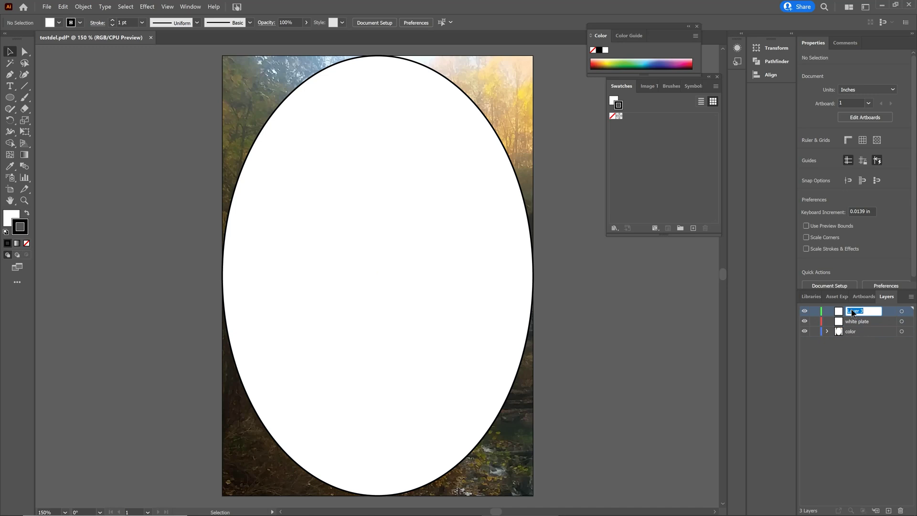
pyautogui.write('bounding box')
pyautogui.press('Return')
pyautogui.click(805, 321)
# Hide the bounding box layer and set the ellipse's fill to None on the color layer
pyautogui.click(805, 311)
pyautogui.click(844, 331)
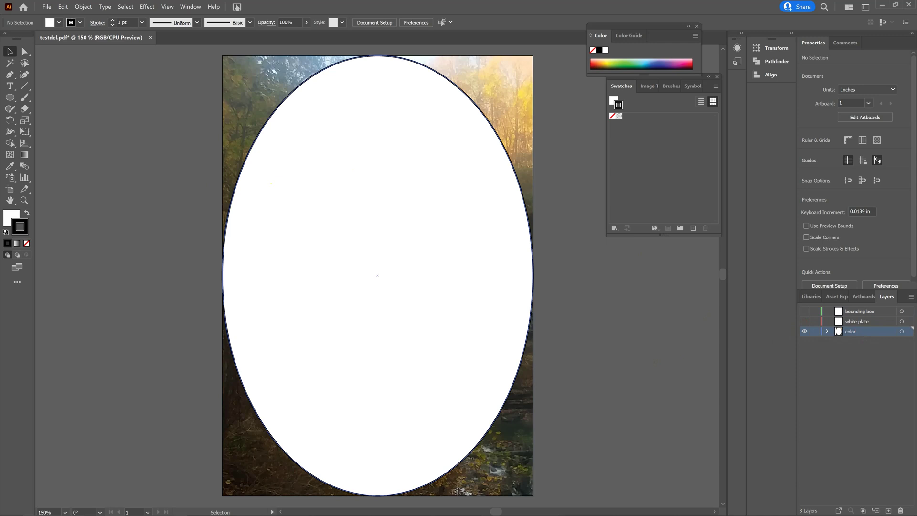
pyautogui.click(265, 134)
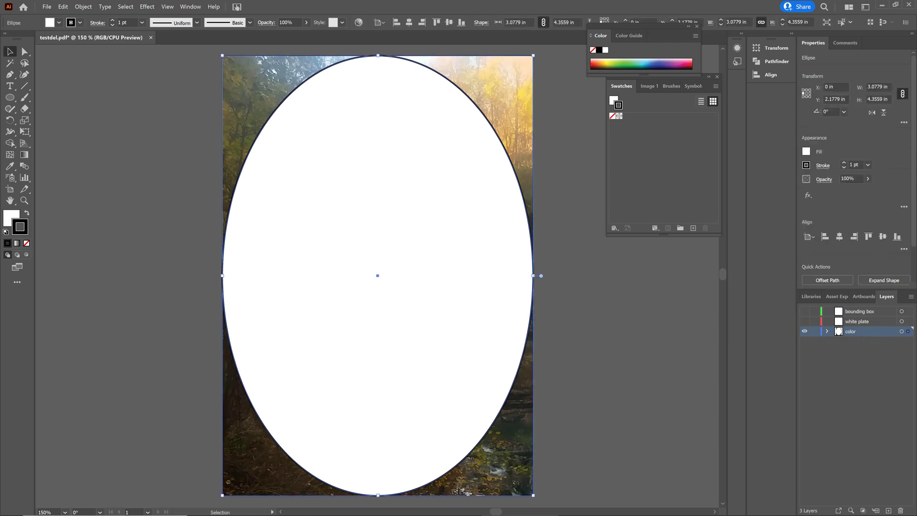
pyautogui.click(9, 218)
pyautogui.click(27, 243)
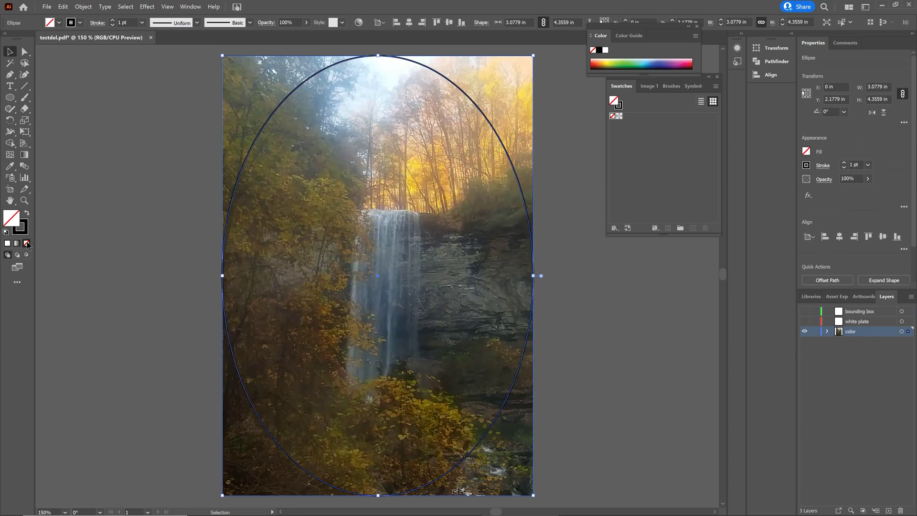
pyautogui.click(115, 129)
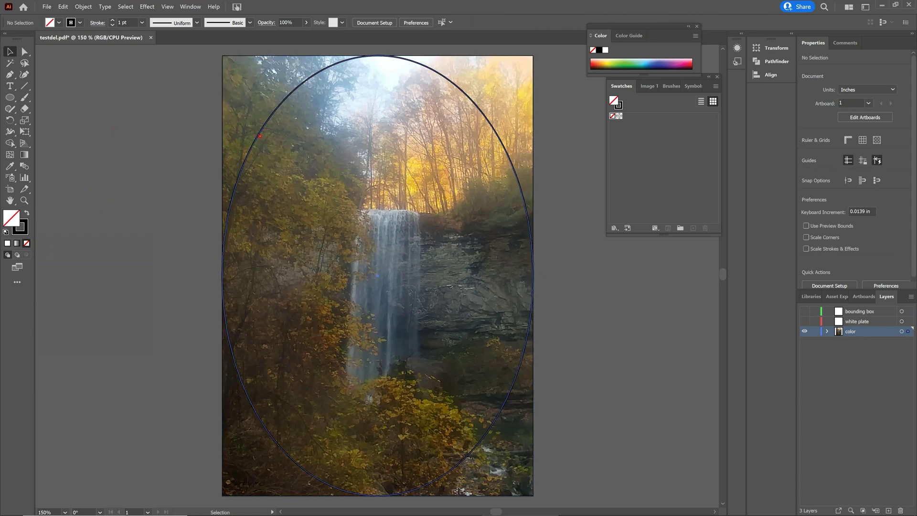
pyautogui.click(260, 136)
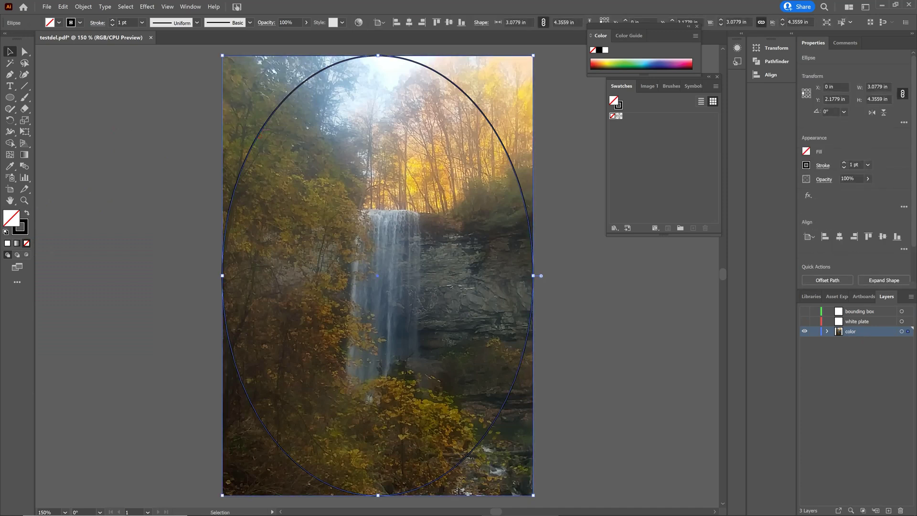
# Paste the ellipse in place on the white plate layer, with the color layer hidden
pyautogui.click(859, 321)
pyautogui.click(805, 321)
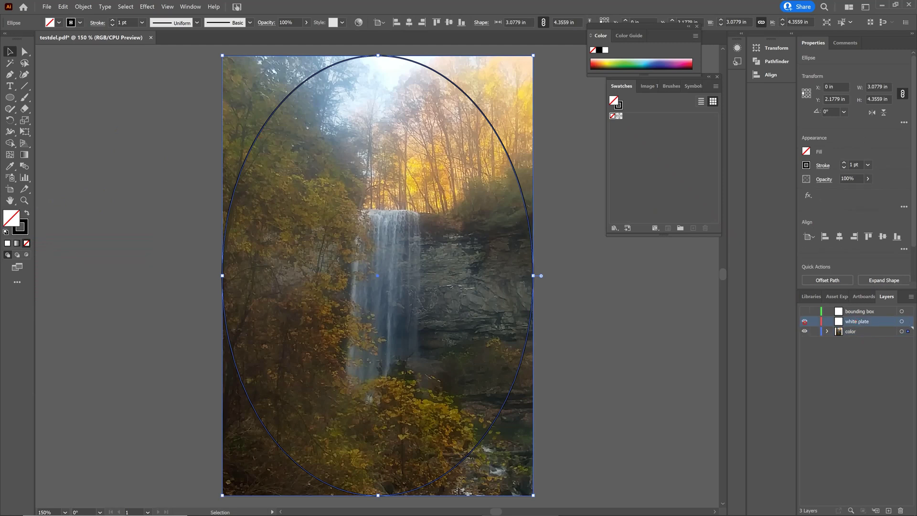
pyautogui.click(804, 331)
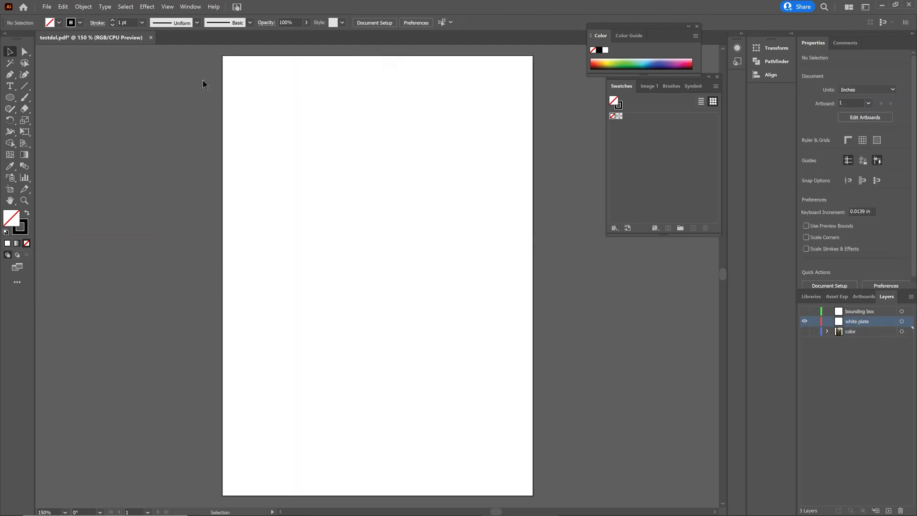
pyautogui.click(63, 7)
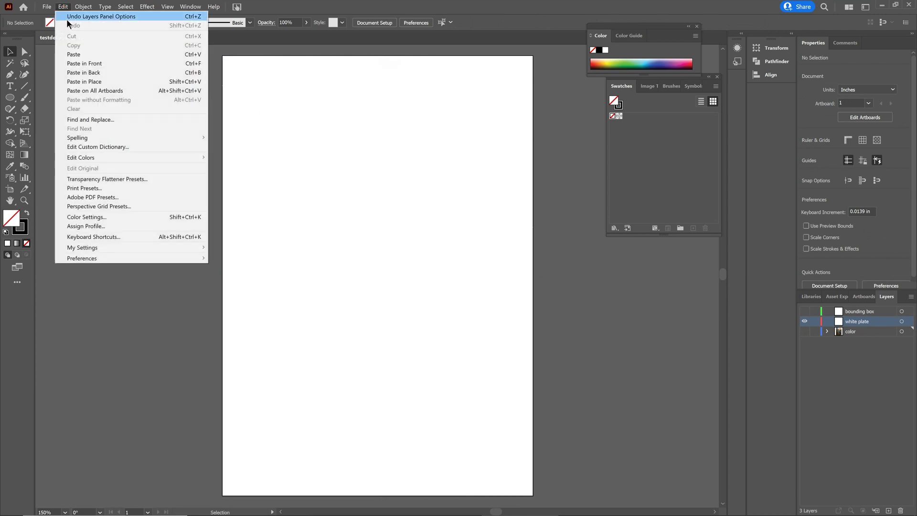
pyautogui.click(89, 82)
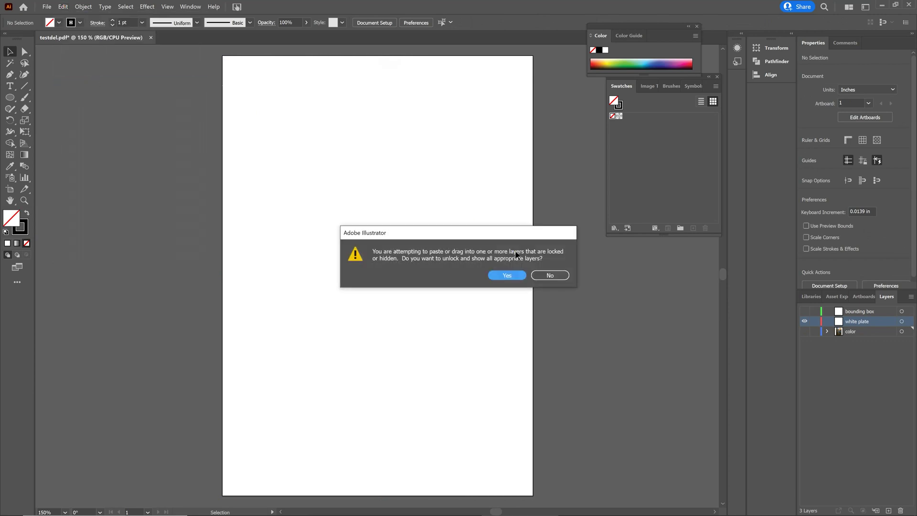
pyautogui.click(550, 275)
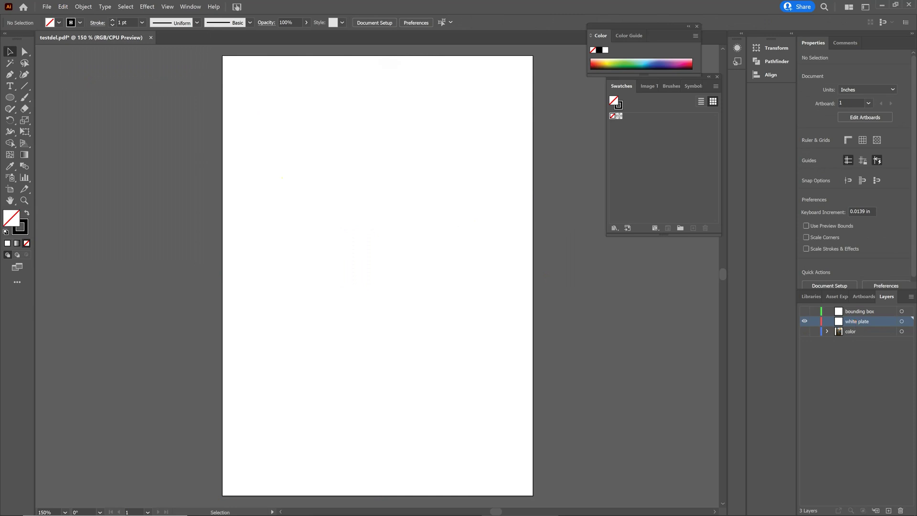
pyautogui.click(63, 7)
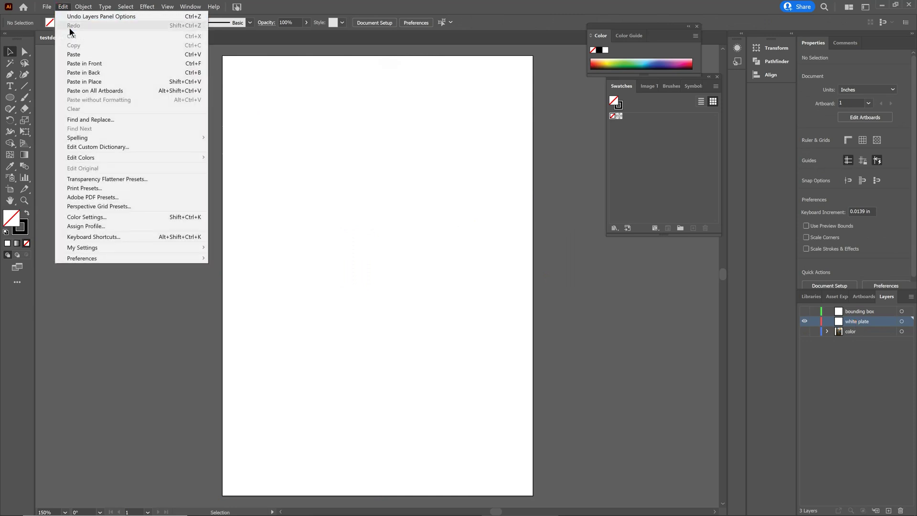
pyautogui.click(94, 83)
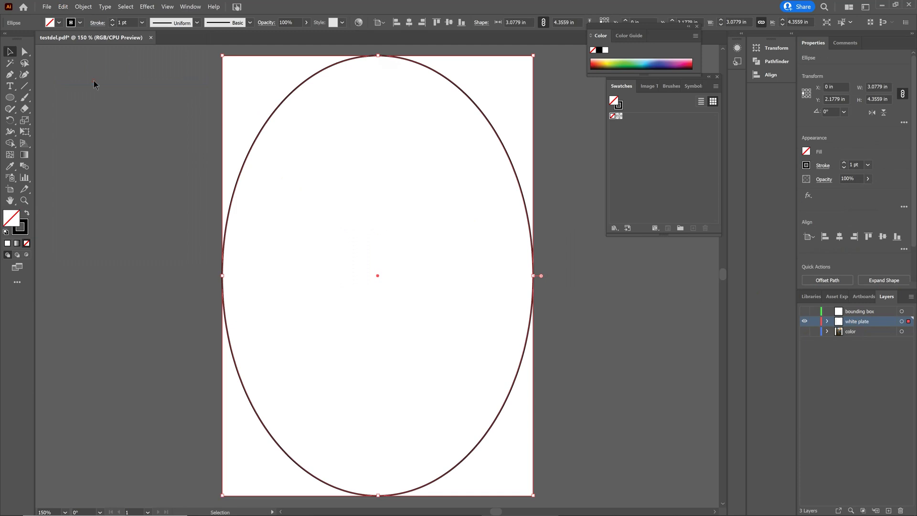
pyautogui.click(163, 164)
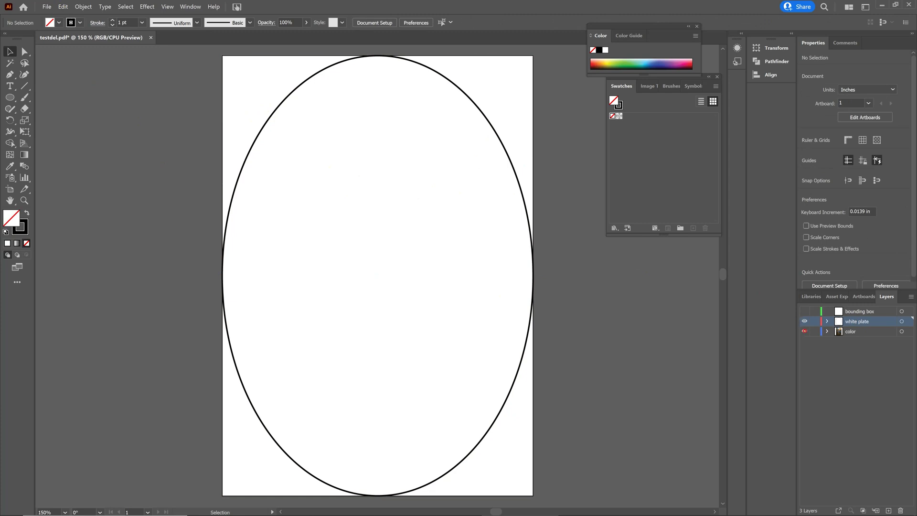
# Show the color layer, hide white plate, and clip the photo to the ellipse with a clipping mask
pyautogui.click(805, 331)
pyautogui.click(805, 321)
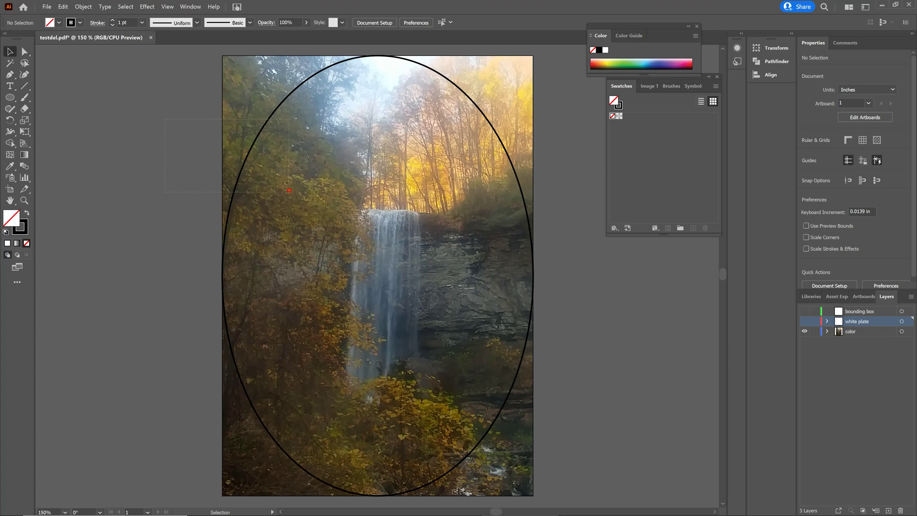
pyautogui.moveTo(289, 190); pyautogui.dragTo(290, 191)
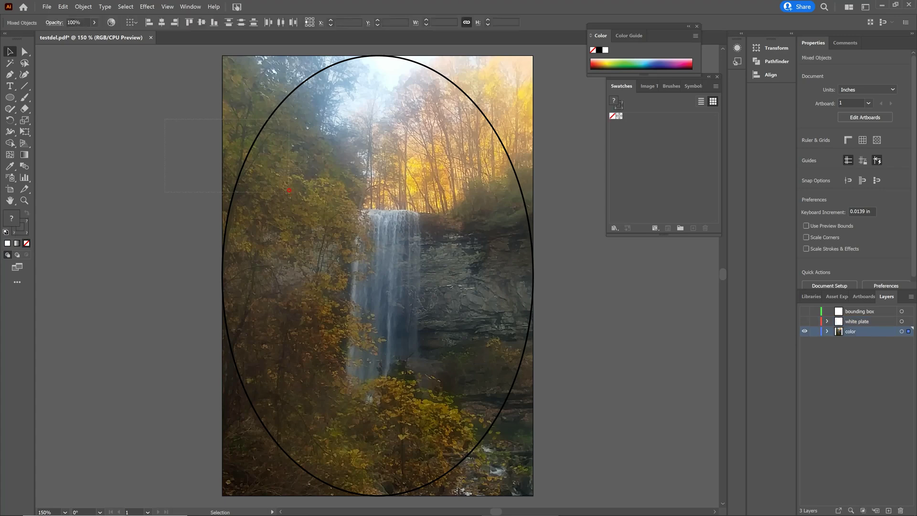
pyautogui.click(82, 6)
pyautogui.click(82, 7)
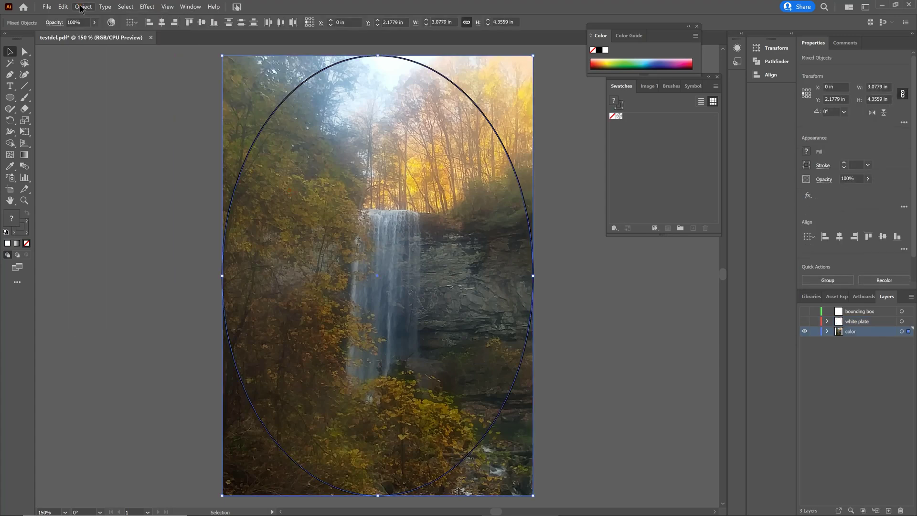
pyautogui.click(81, 6)
pyautogui.moveTo(160, 290)
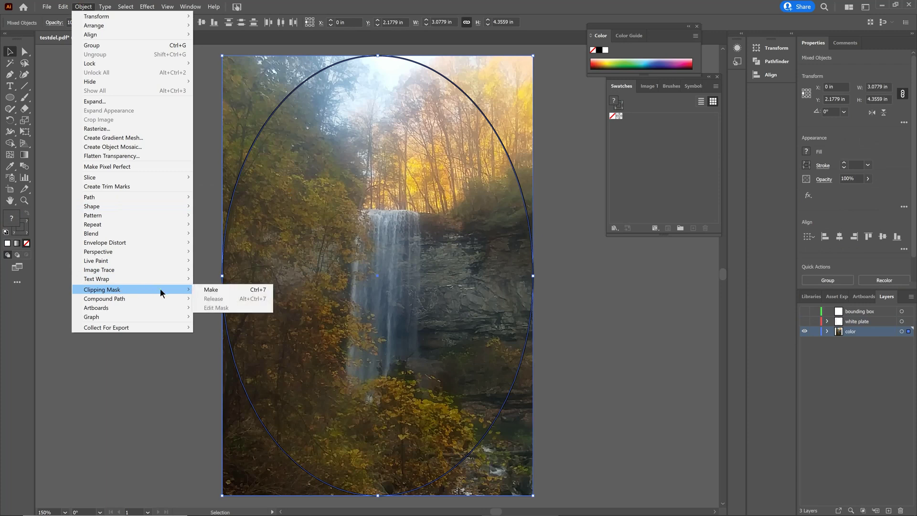
pyautogui.click(214, 290)
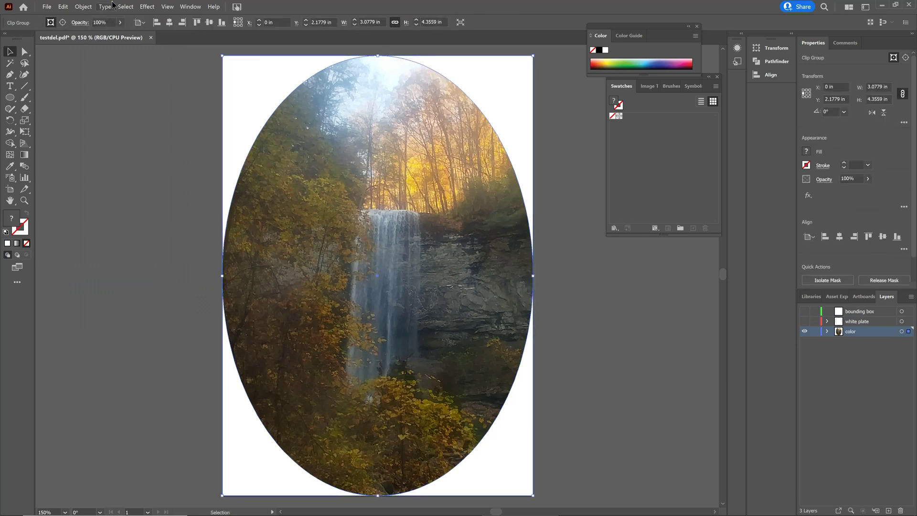
# Apply a 0.3 in Feather effect to the clipped photo and deselect it
pyautogui.click(146, 7)
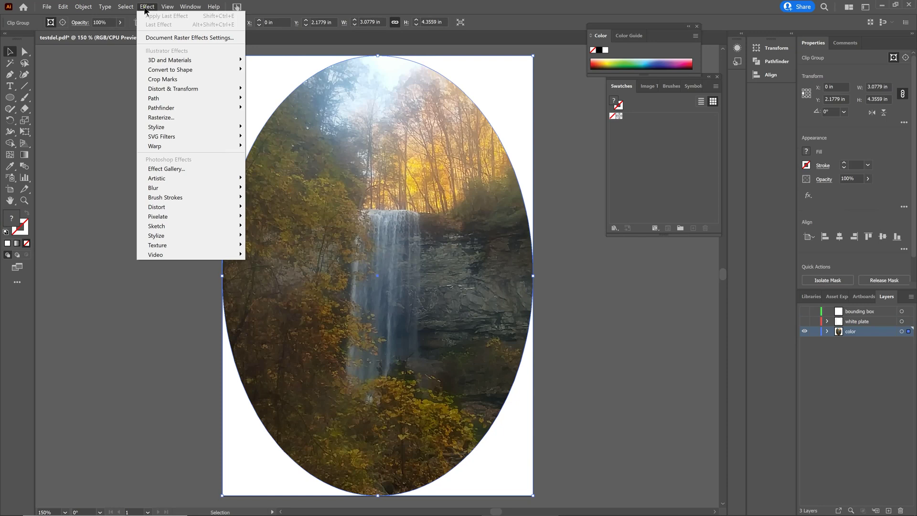
pyautogui.moveTo(233, 128)
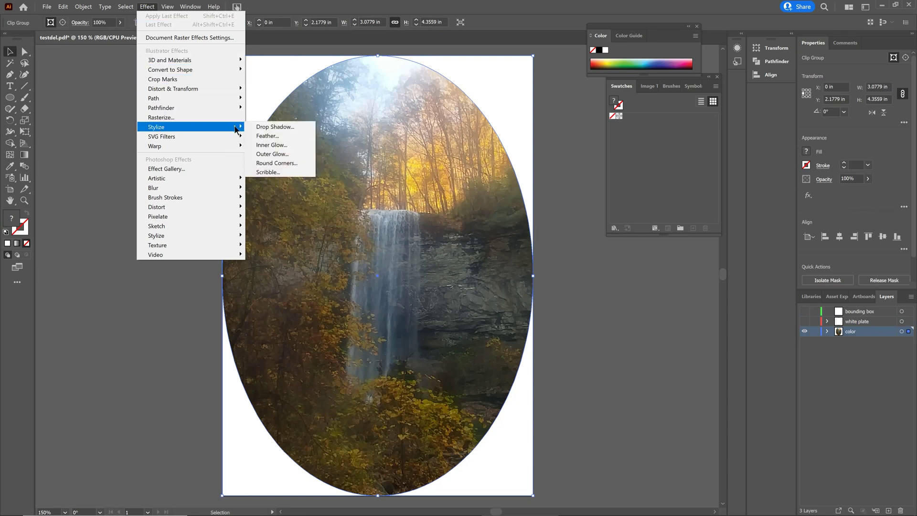
pyautogui.click(260, 137)
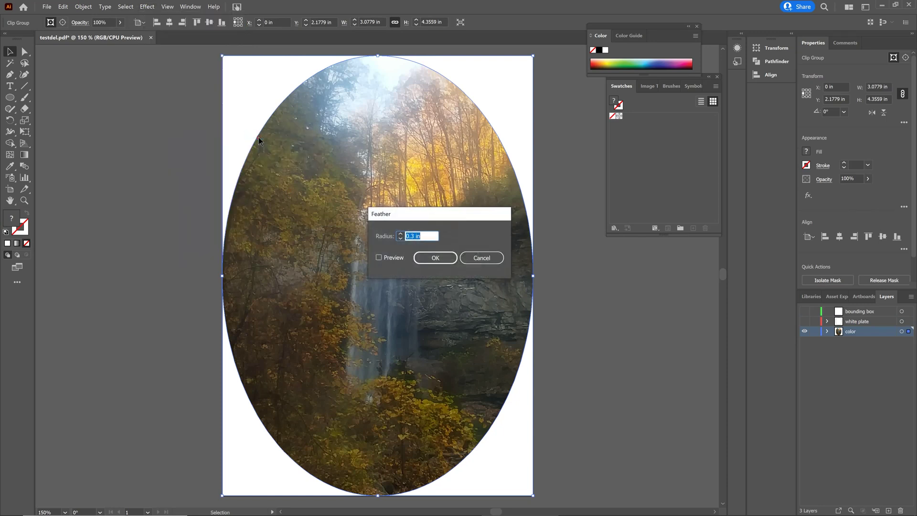
pyautogui.click(434, 258)
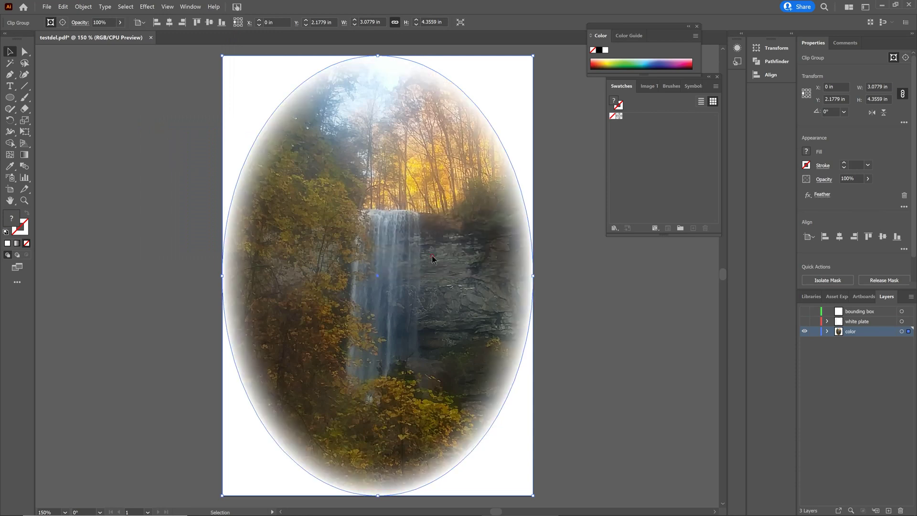
pyautogui.hotkey('ctrl', 'shift', 'a')
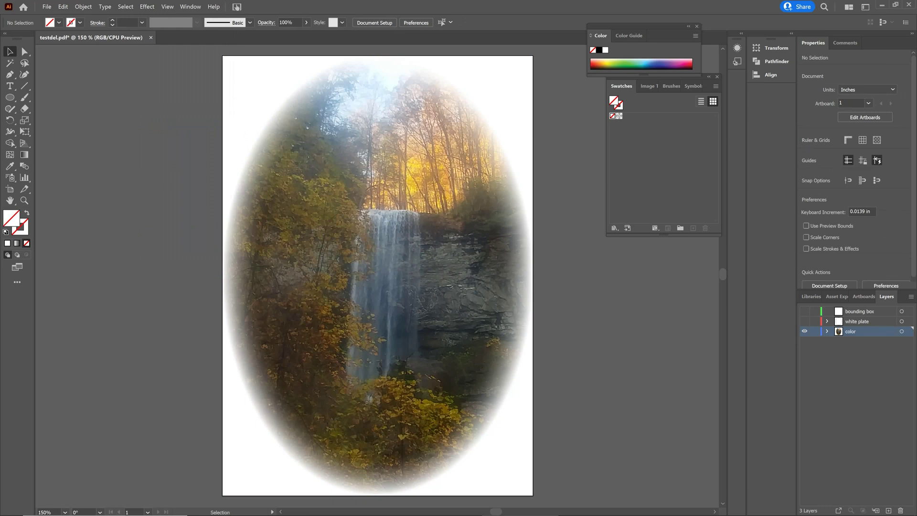
# With the photo hidden, fill the white plate ellipse with pure cyan, CMYK 100/0/0/0
pyautogui.click(805, 331)
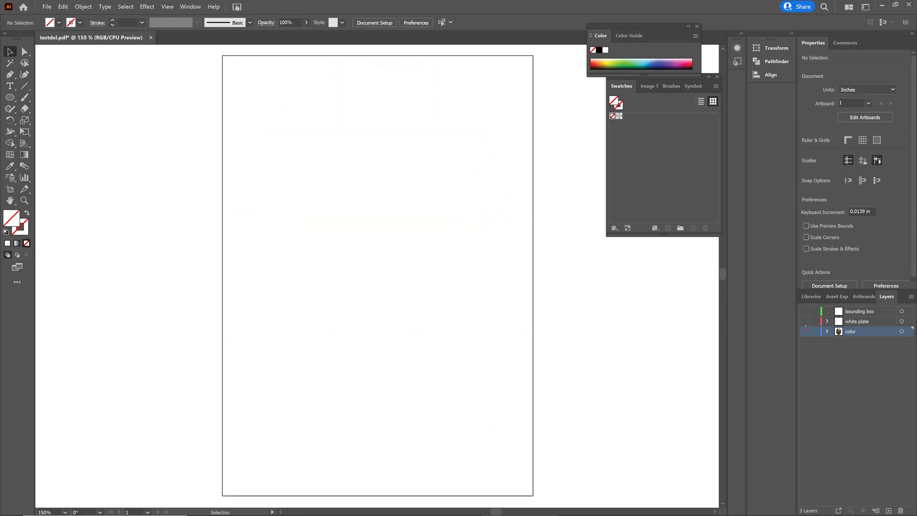
pyautogui.click(805, 321)
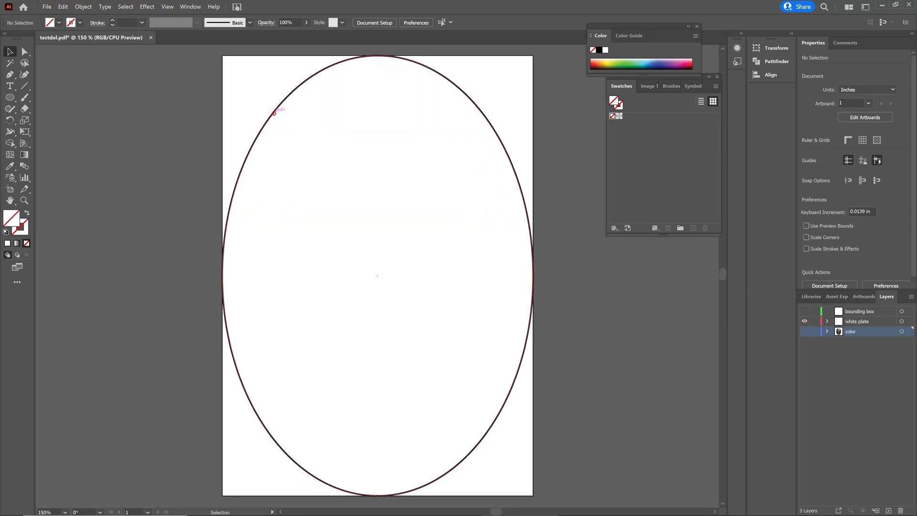
pyautogui.click(274, 112)
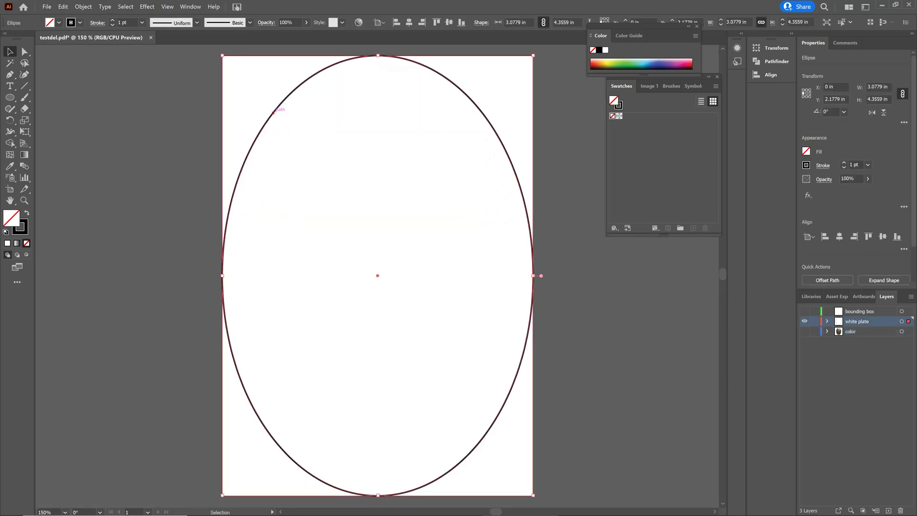
pyautogui.doubleClick(10, 218)
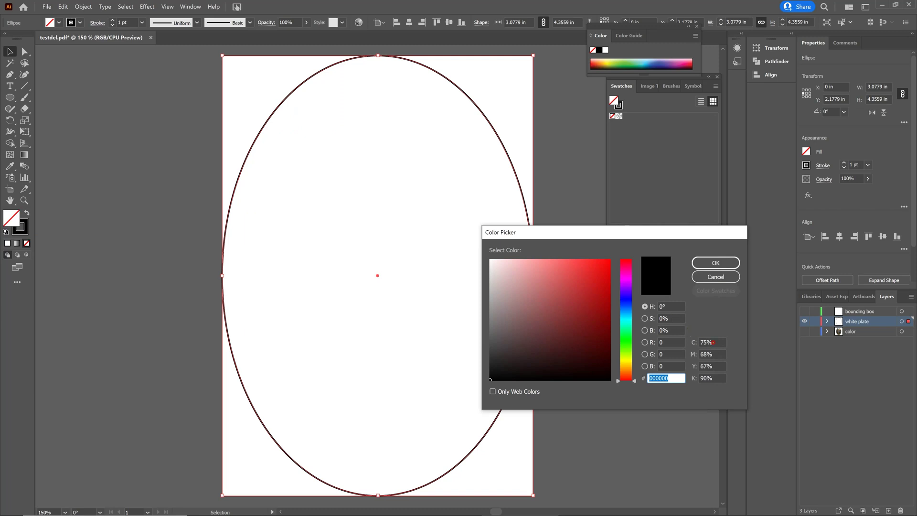
pyautogui.click(713, 343)
pyautogui.write('100')
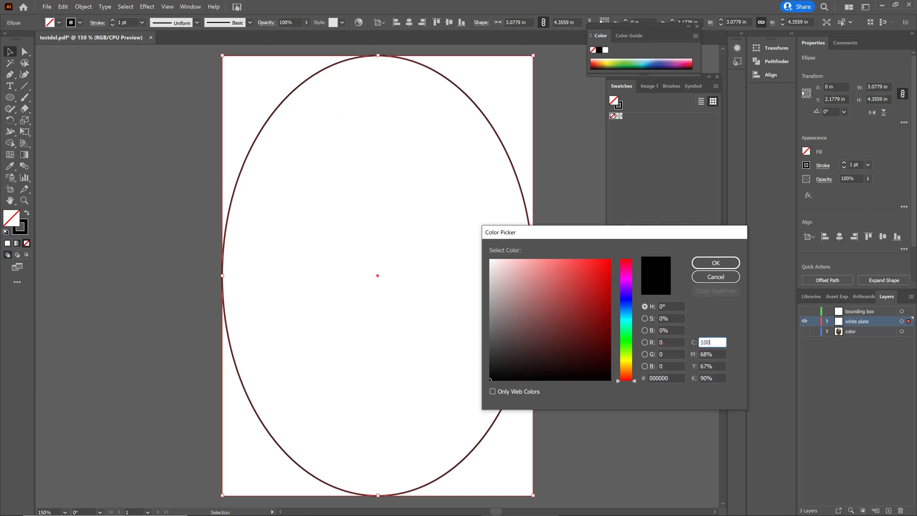
pyautogui.press('Tab')
pyautogui.write('0')
pyautogui.press('Tab')
pyautogui.write('0')
pyautogui.press('Tab')
pyautogui.write('0')
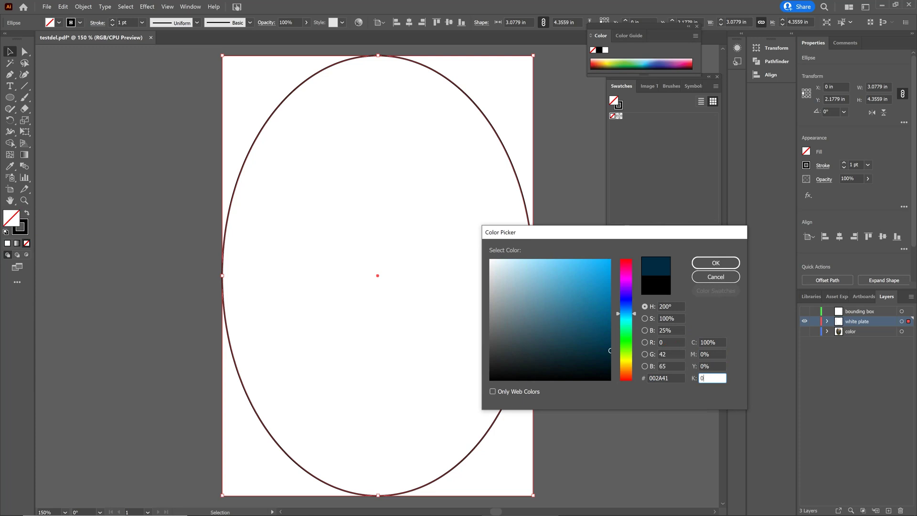
pyautogui.click(710, 264)
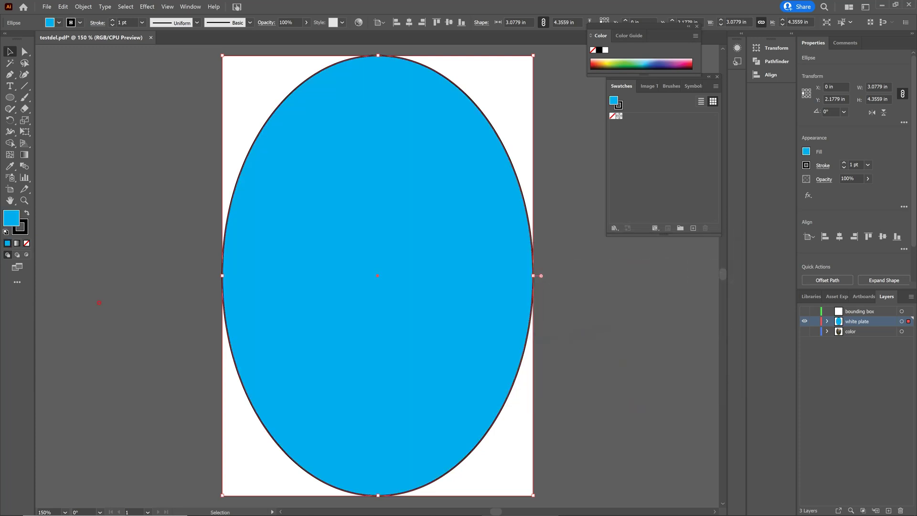
pyautogui.click(112, 247)
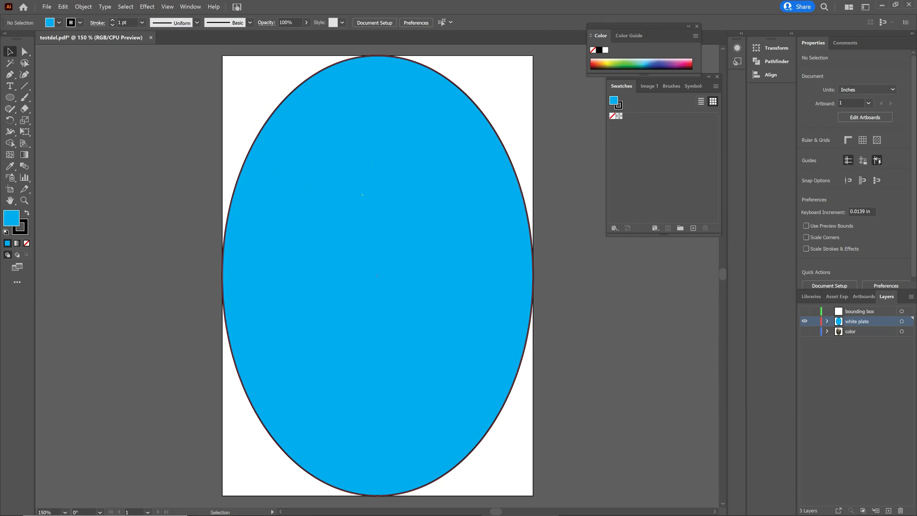
# Scale the cyan ellipse uniformly to 95% using Object > Transform > Scale
pyautogui.click(84, 7)
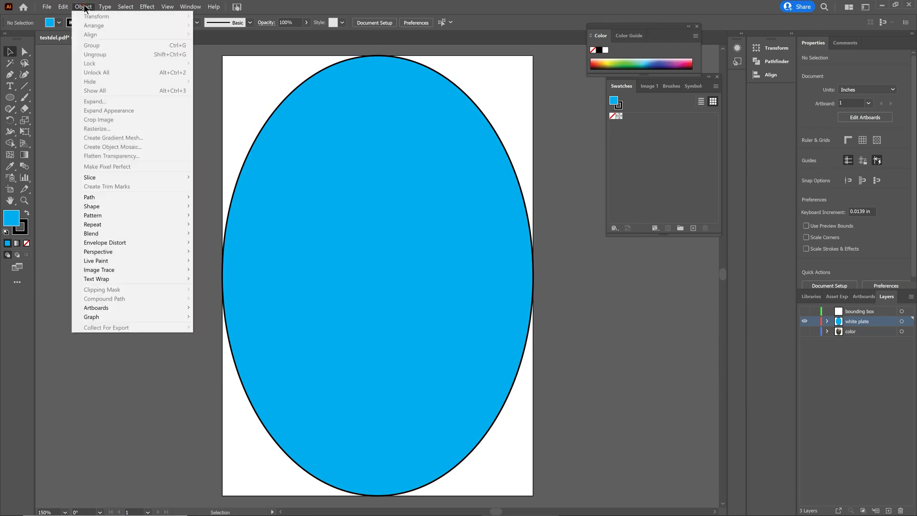
pyautogui.click(263, 125)
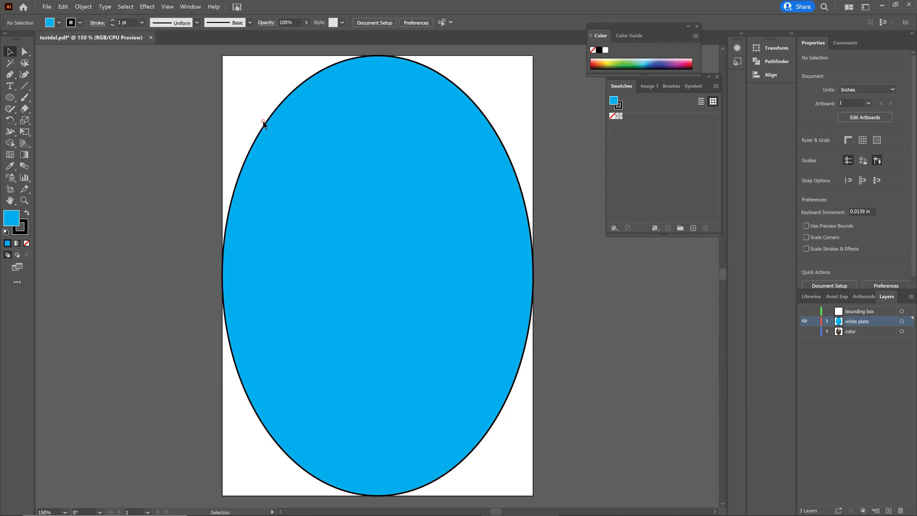
pyautogui.click(264, 126)
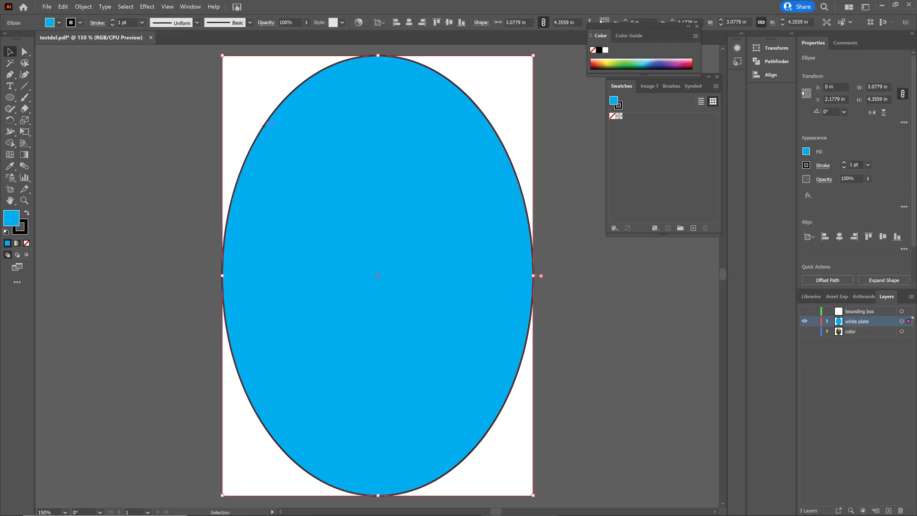
pyautogui.click(84, 6)
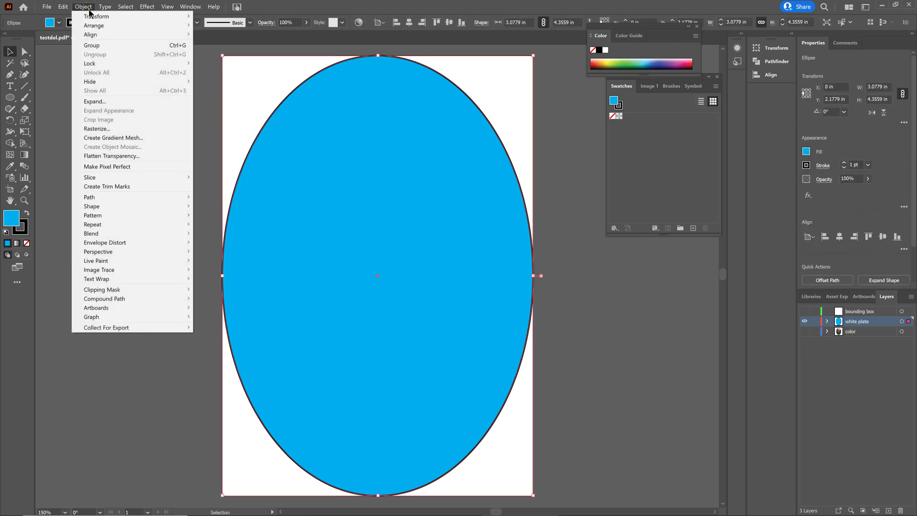
pyautogui.moveTo(94, 19)
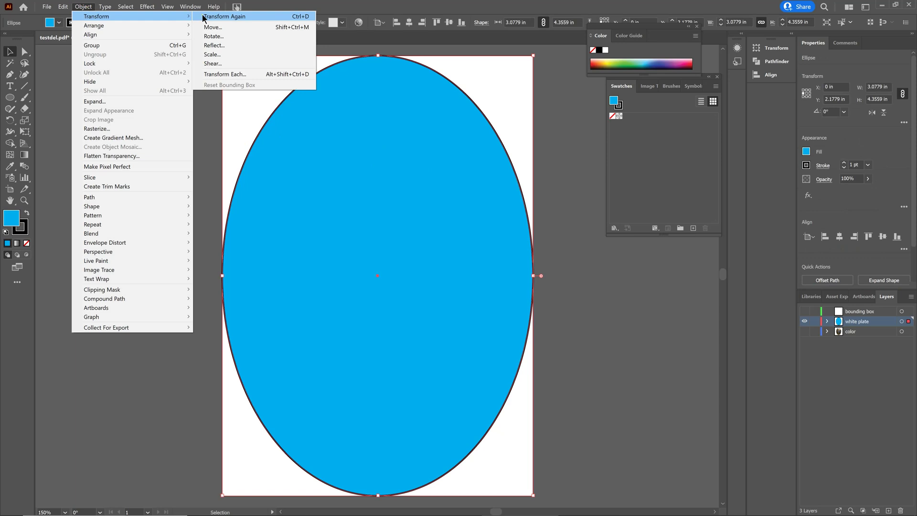
pyautogui.click(206, 55)
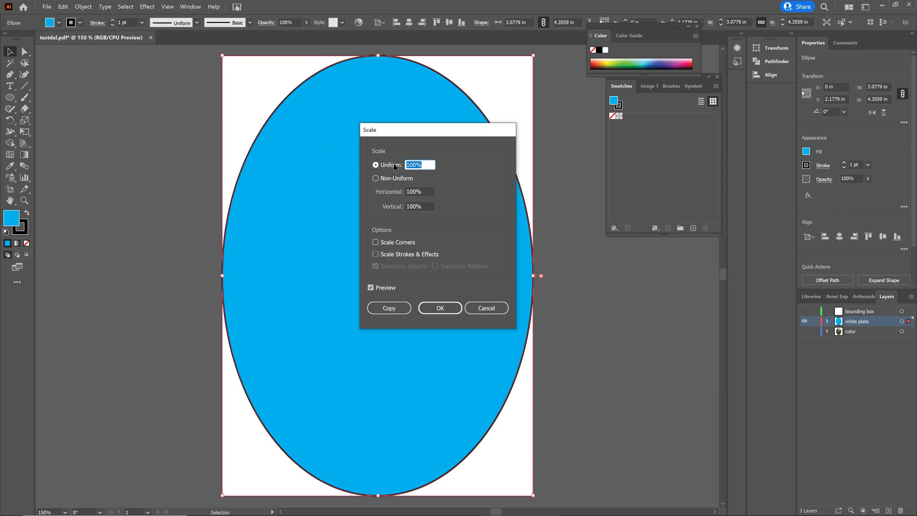
pyautogui.click(437, 309)
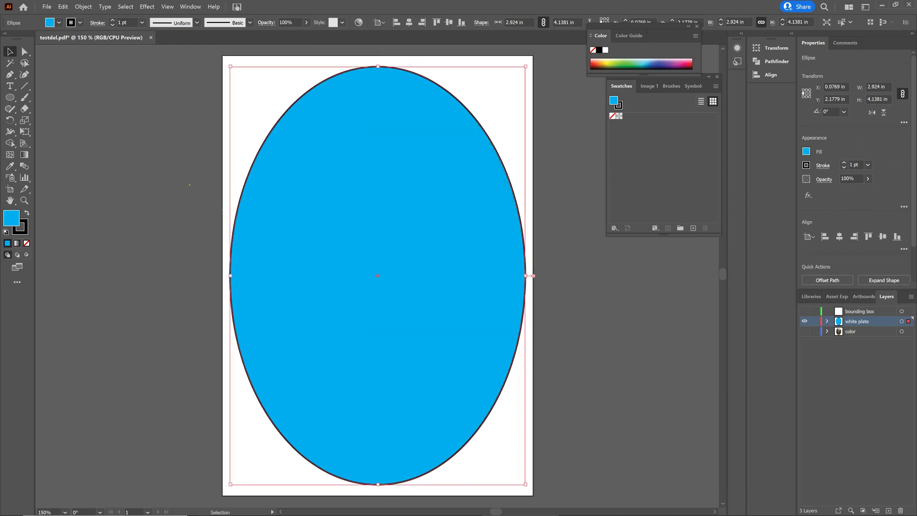
# Set the cyan ellipse's stroke to None
pyautogui.click(189, 185)
pyautogui.click(317, 189)
pyautogui.click(25, 231)
pyautogui.click(28, 244)
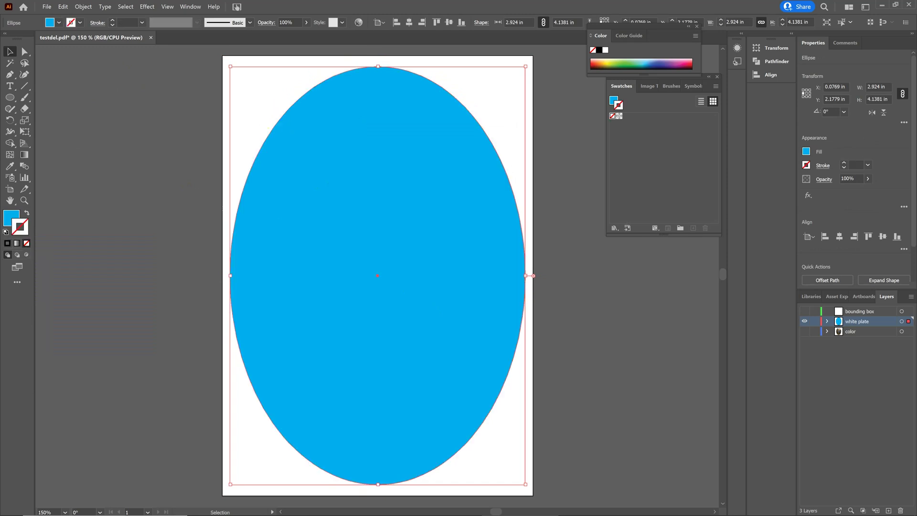
# Apply a 0.4 in Feather effect to the cyan ellipse and clear the selection
pyautogui.click(147, 6)
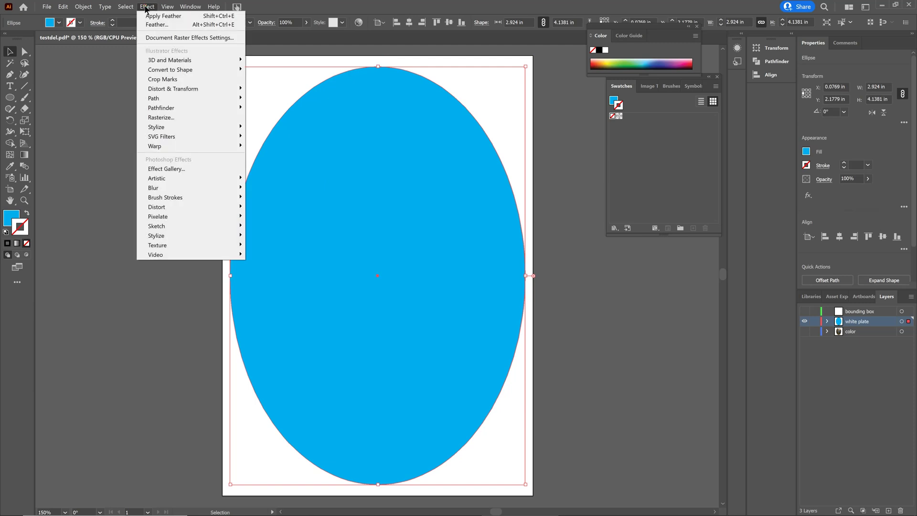
pyautogui.moveTo(160, 128)
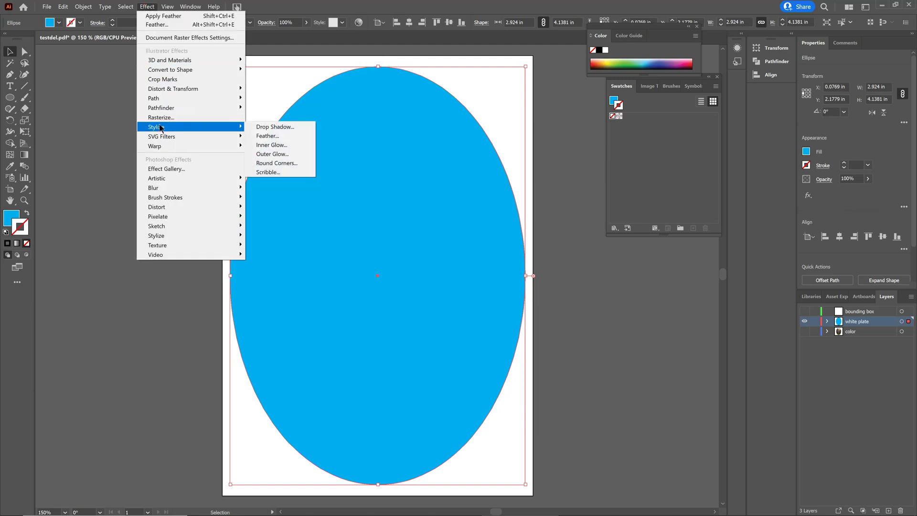
pyautogui.click(262, 136)
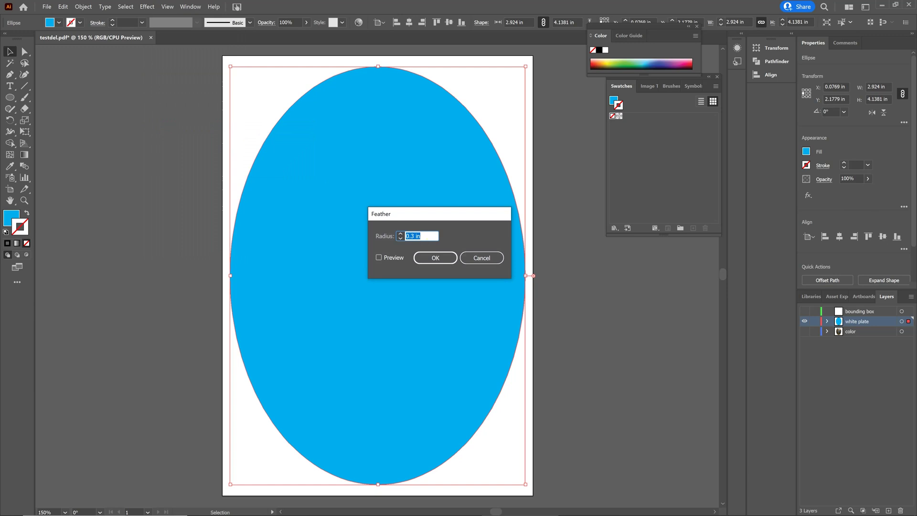
pyautogui.click(428, 238)
pyautogui.press('BackSpace')
pyautogui.press('BackSpace')
pyautogui.click(433, 258)
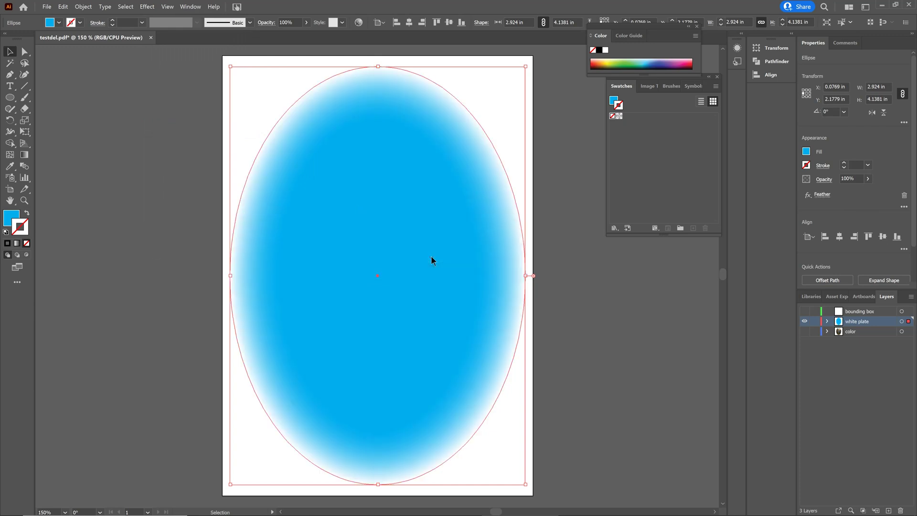
pyautogui.hotkey('ctrl', 'shift', 'a')
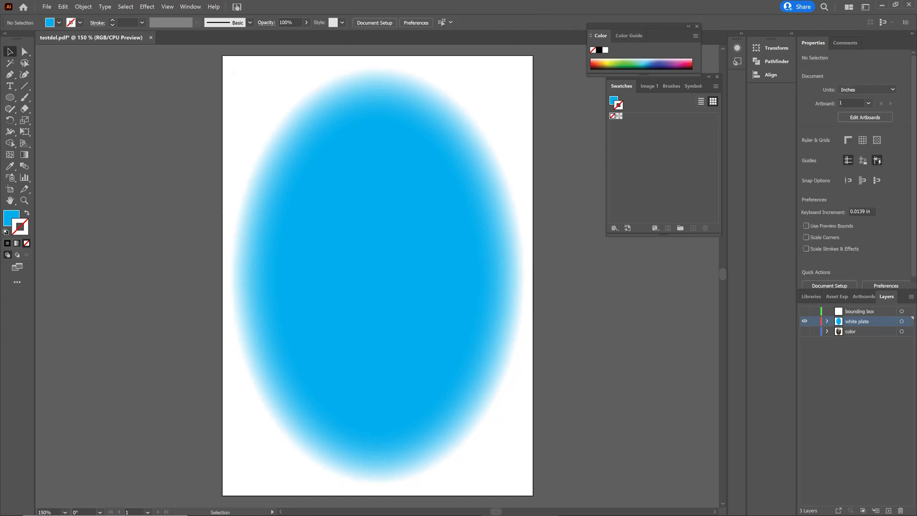
# Toggle the color layer's visibility to compare the photo against the feathered cyan plate
pyautogui.click(805, 331)
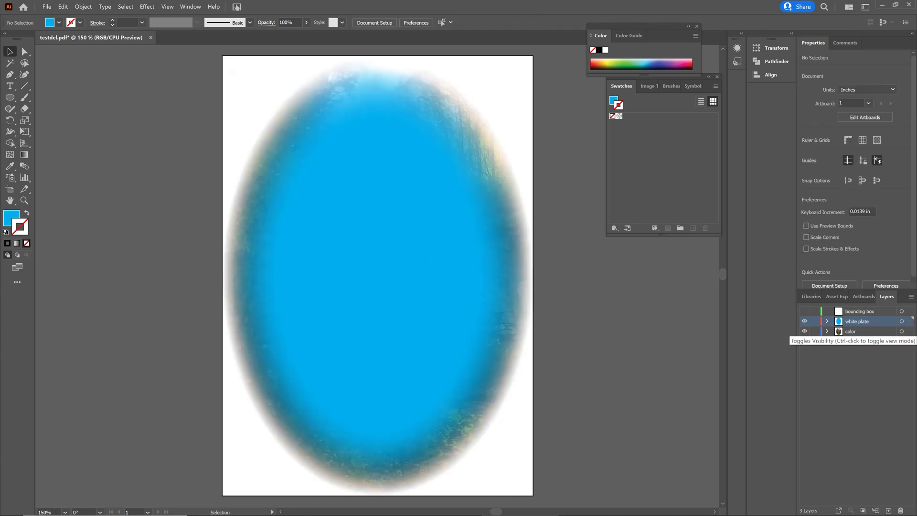
pyautogui.click(805, 331)
pyautogui.click(805, 331)
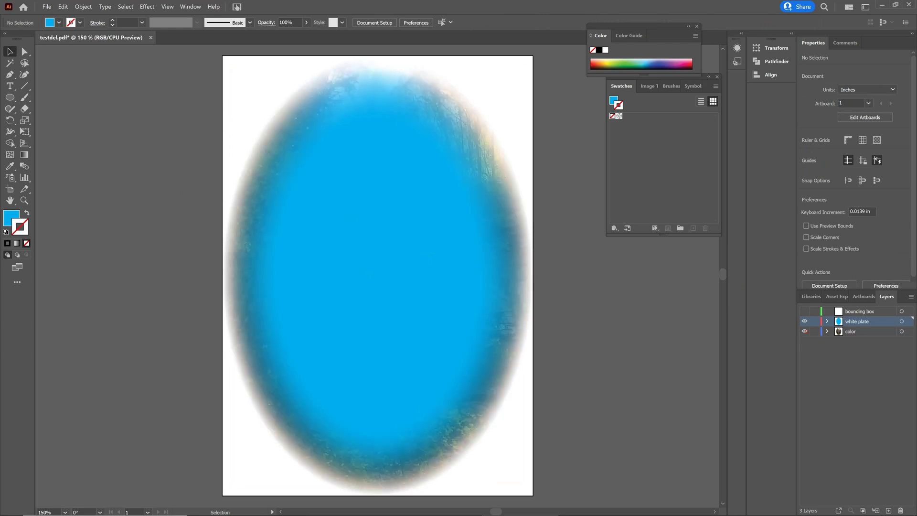
pyautogui.click(805, 331)
pyautogui.click(805, 331)
# Make bounding box the active layer and hide the white plate and color layers
pyautogui.click(863, 312)
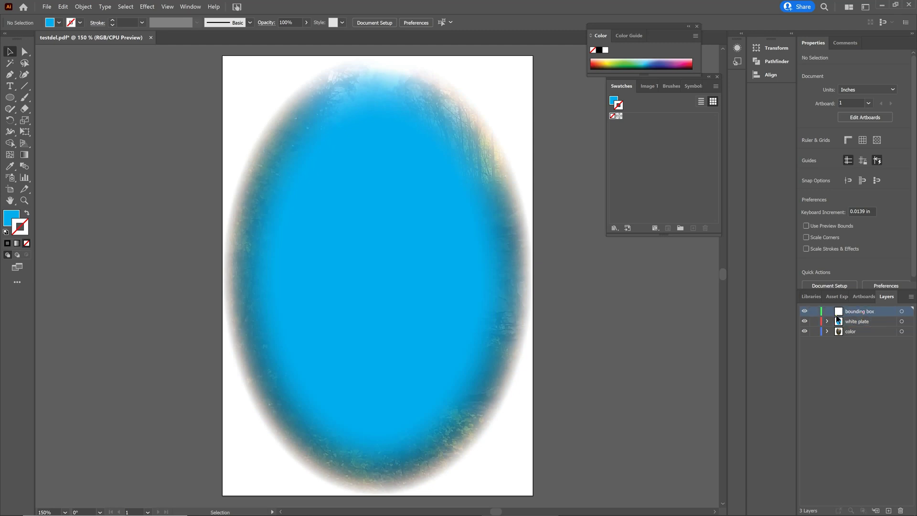
pyautogui.click(805, 321)
pyautogui.click(805, 331)
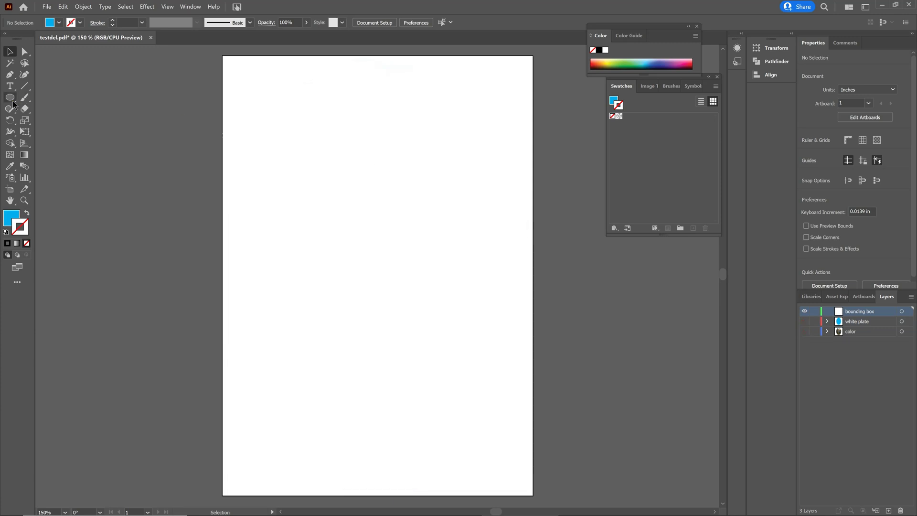
# Draw an unfilled page-sized rectangle on the bounding box layer, then show the color layer again
pyautogui.moveTo(13, 102); pyautogui.dragTo(46, 99)
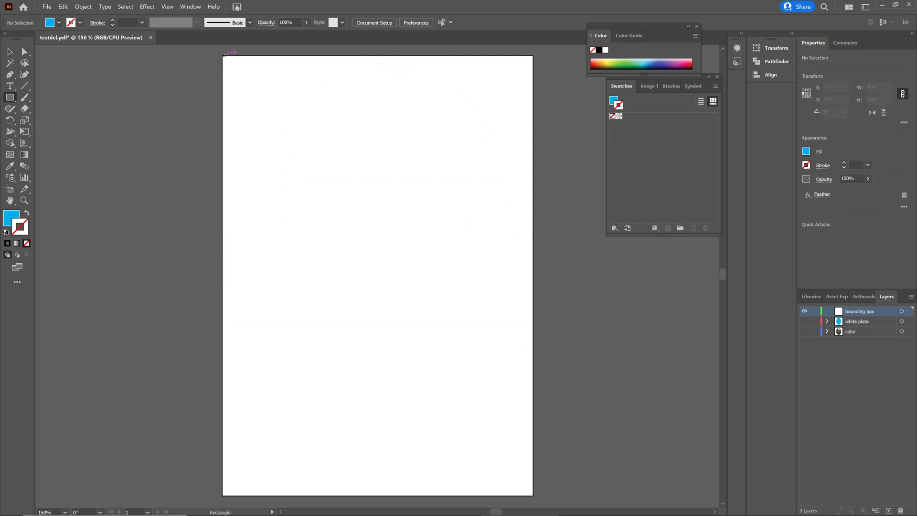
pyautogui.moveTo(223, 55); pyautogui.dragTo(533, 495)
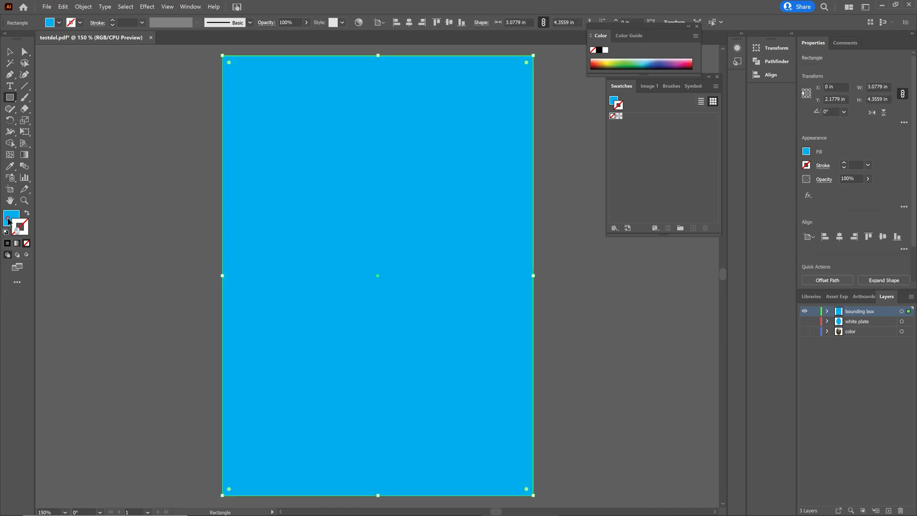
pyautogui.click(26, 243)
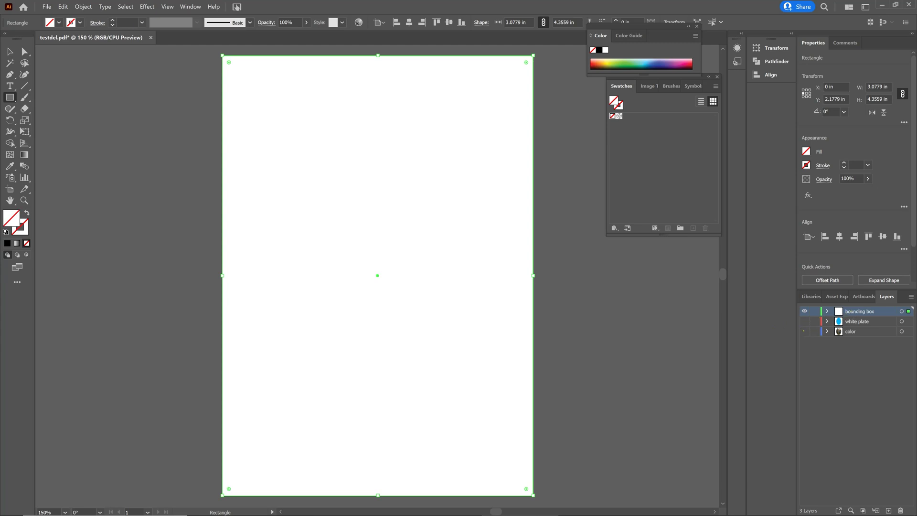
pyautogui.click(805, 331)
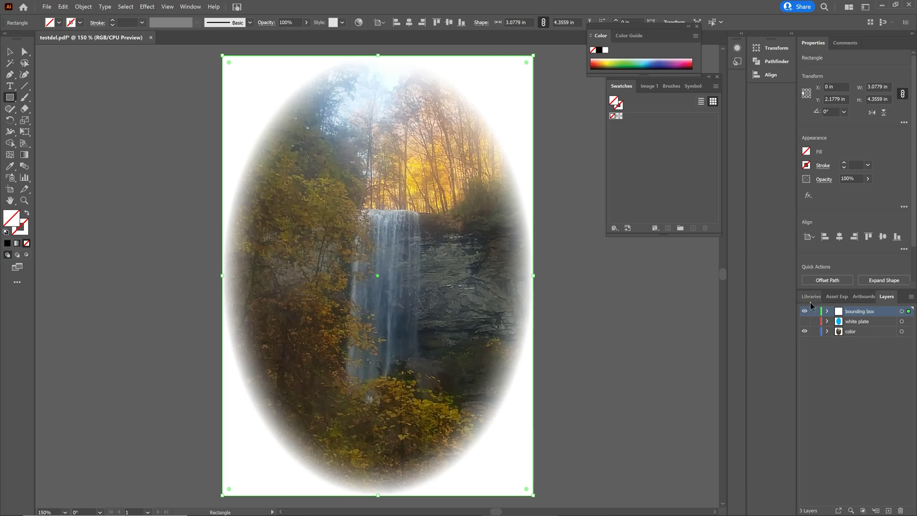
# Save the artwork as Adobe PDF cherokeefallscolor.pdf, replacing the existing file
pyautogui.click(47, 7)
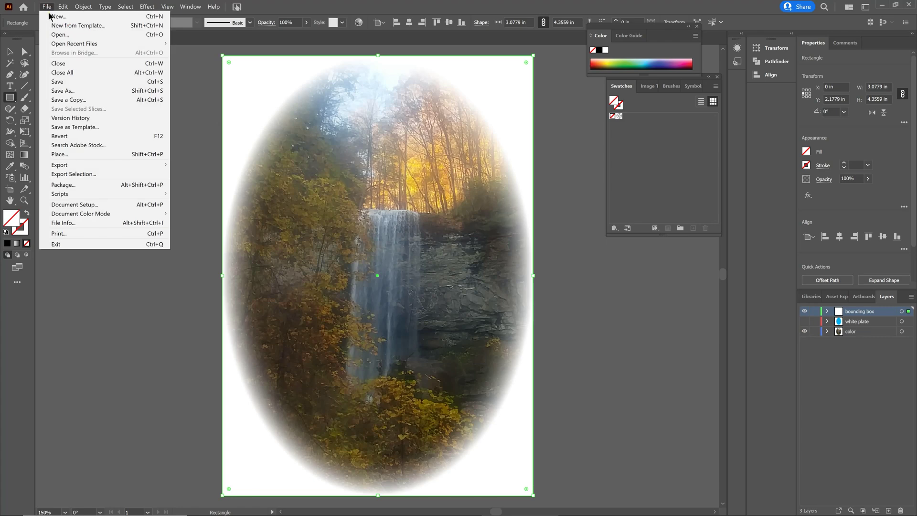
pyautogui.click(59, 91)
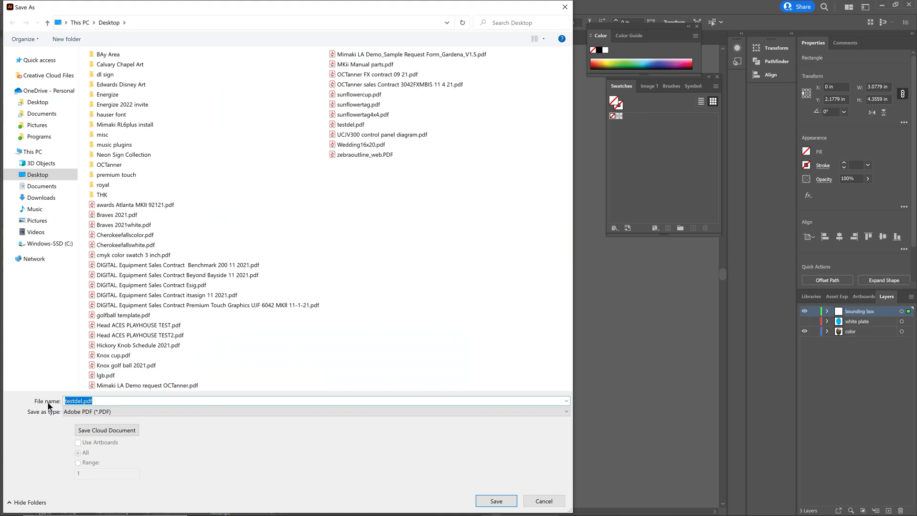
pyautogui.write('chero')
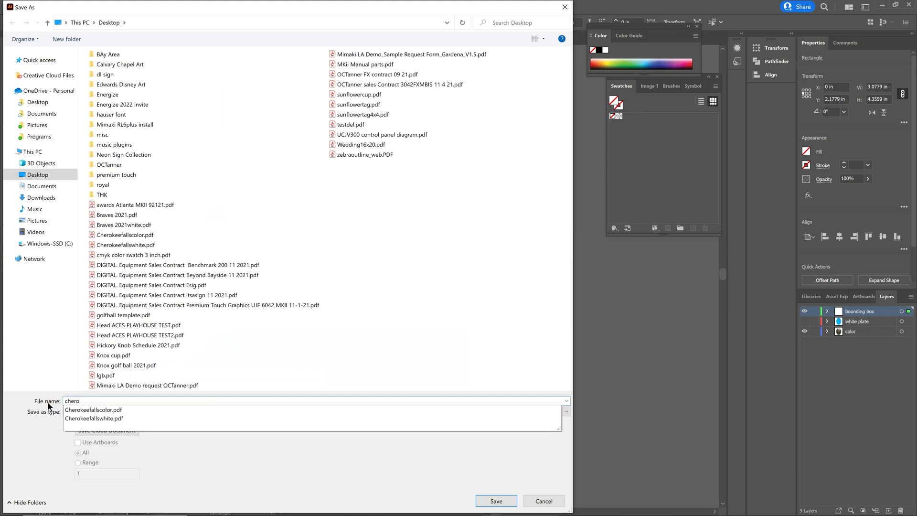
pyautogui.write('keefallscolor')
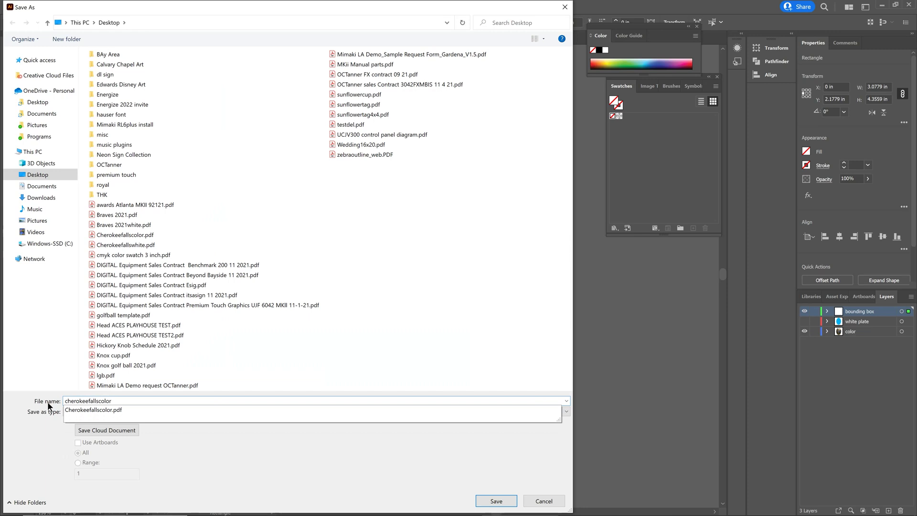
pyautogui.press('Return')
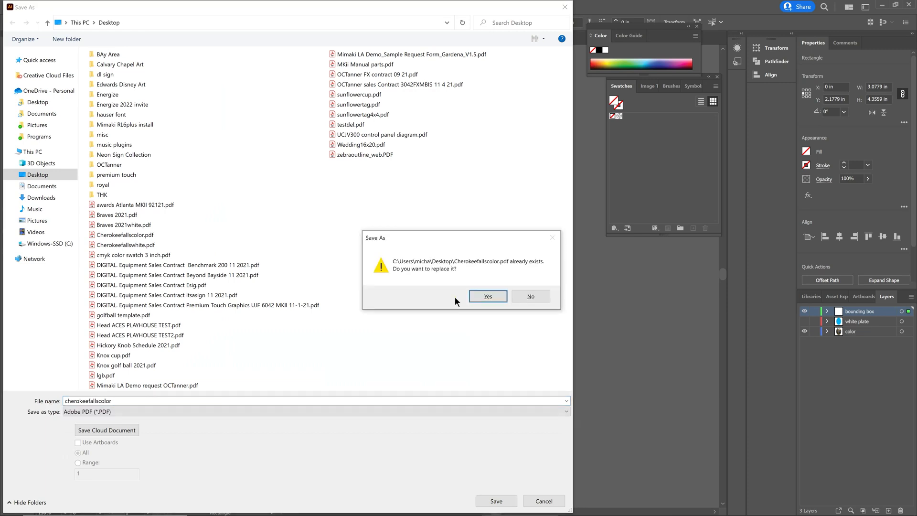
pyautogui.click(488, 296)
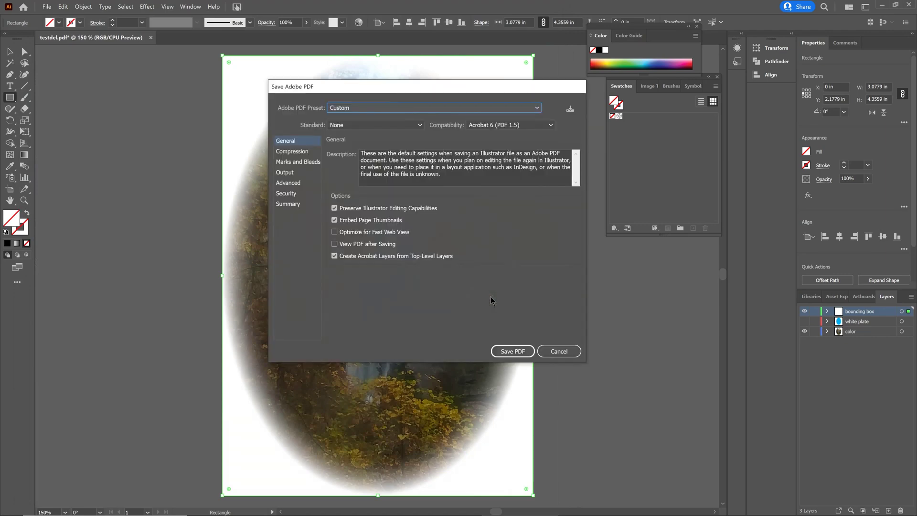
pyautogui.click(515, 352)
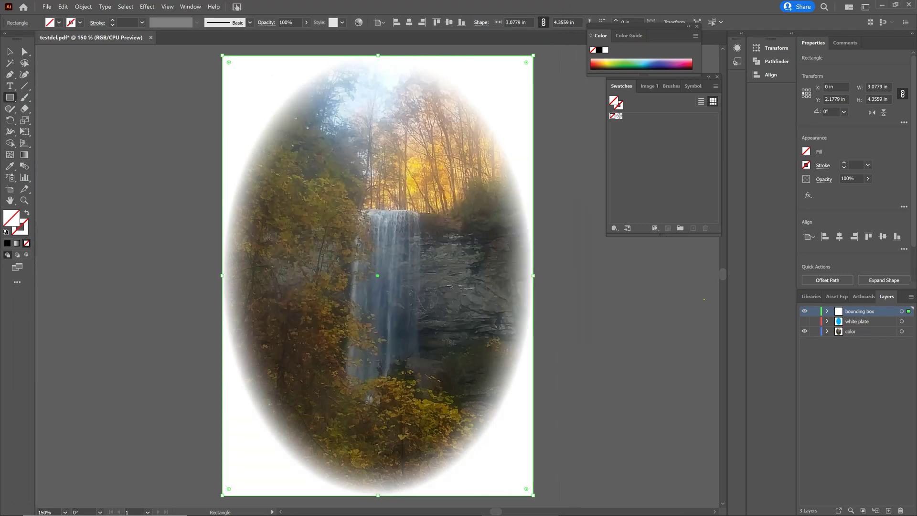
# Show only the white plate layer, set Document Color Mode to CMYK, and cancel the stray Rectangle dialog
pyautogui.click(807, 331)
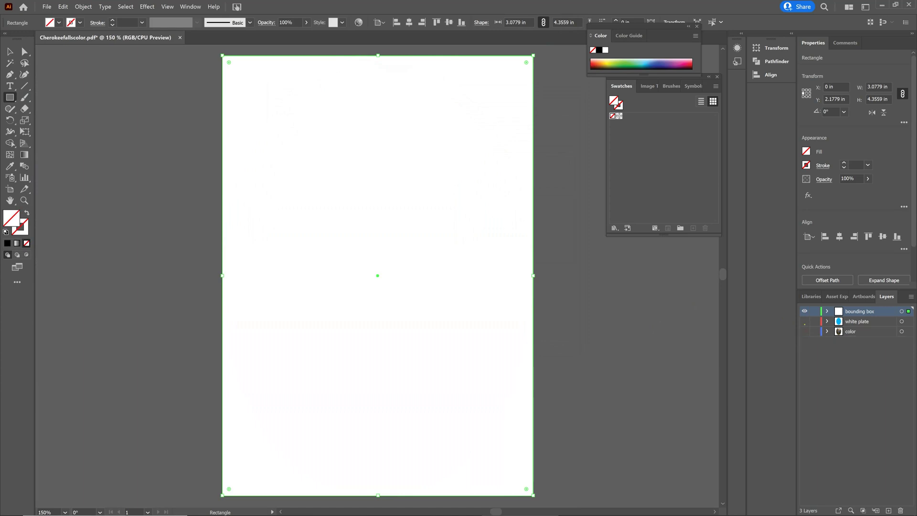
pyautogui.click(804, 321)
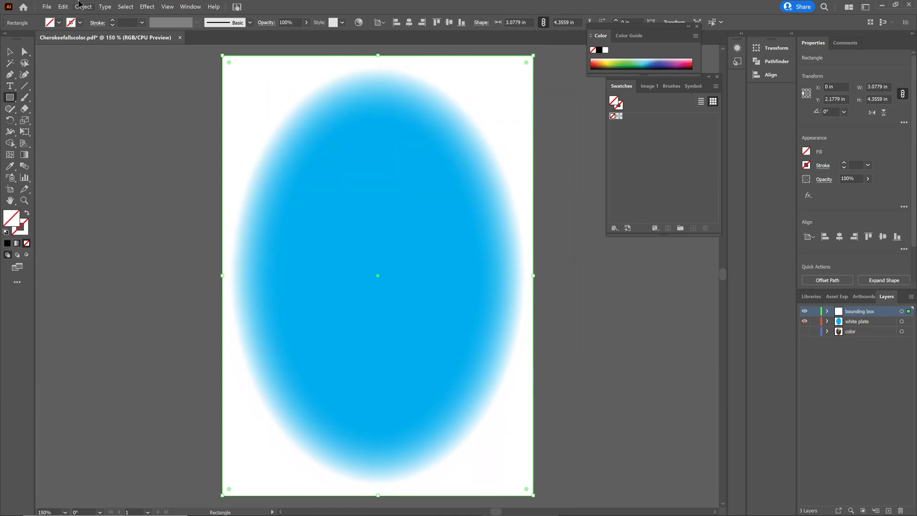
pyautogui.click(47, 6)
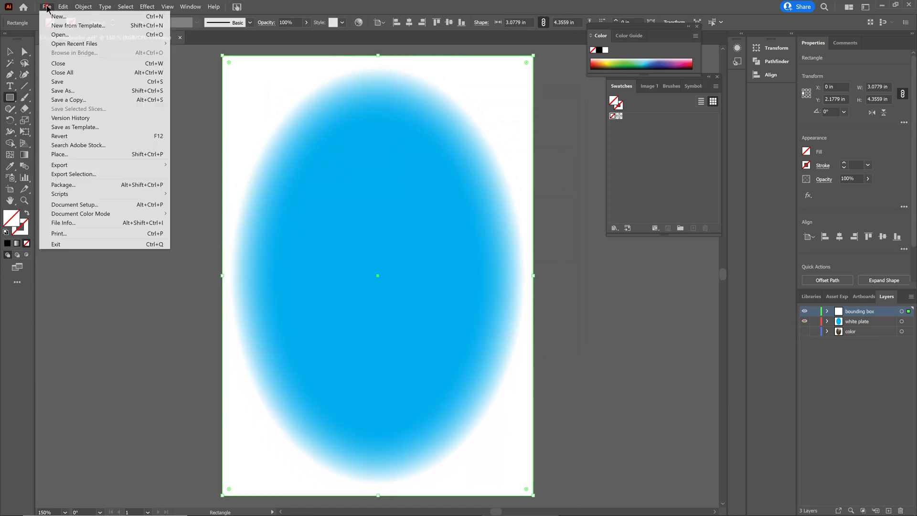
pyautogui.moveTo(123, 218)
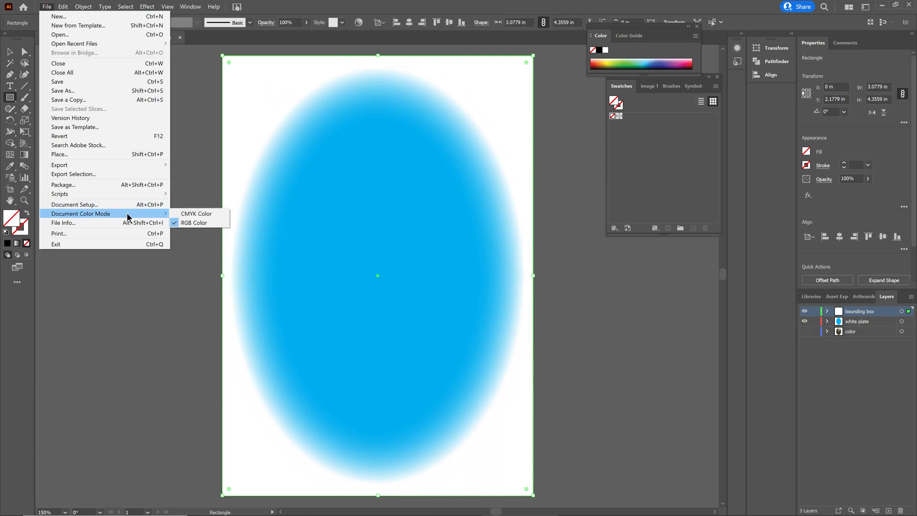
pyautogui.click(173, 213)
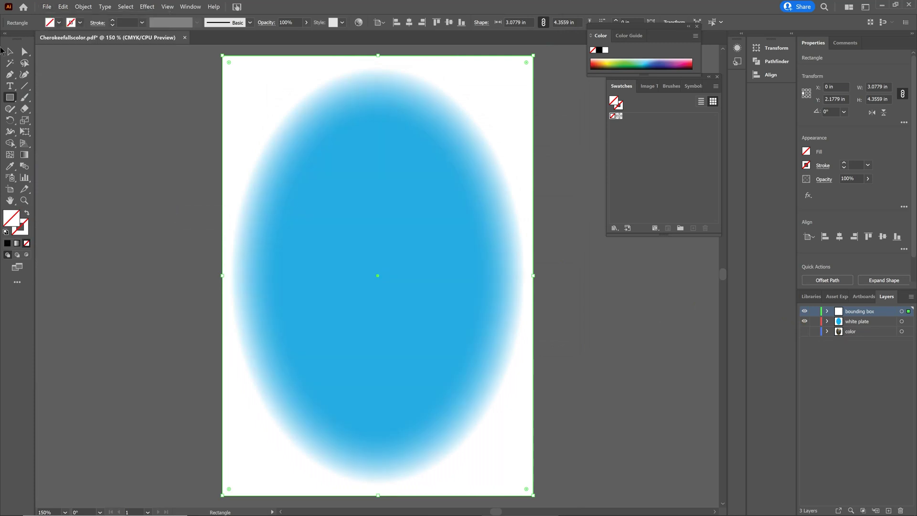
pyautogui.click(46, 7)
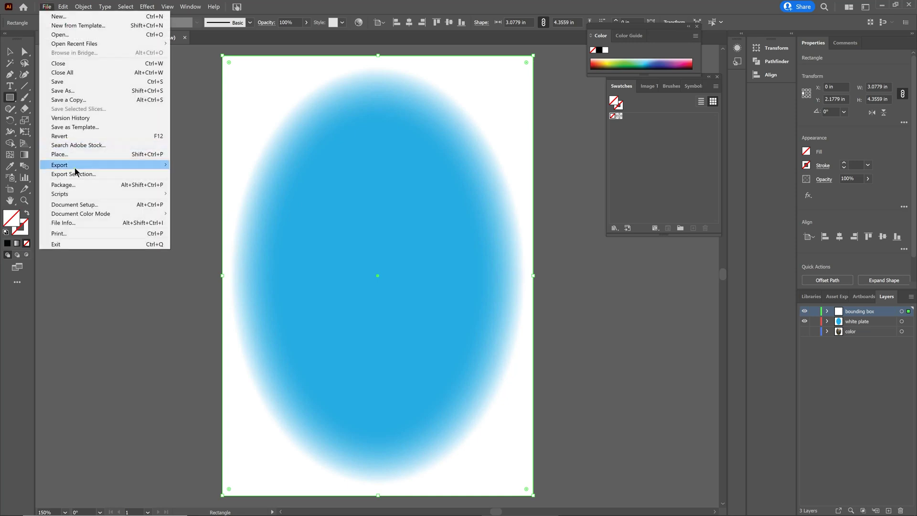
pyautogui.moveTo(119, 213)
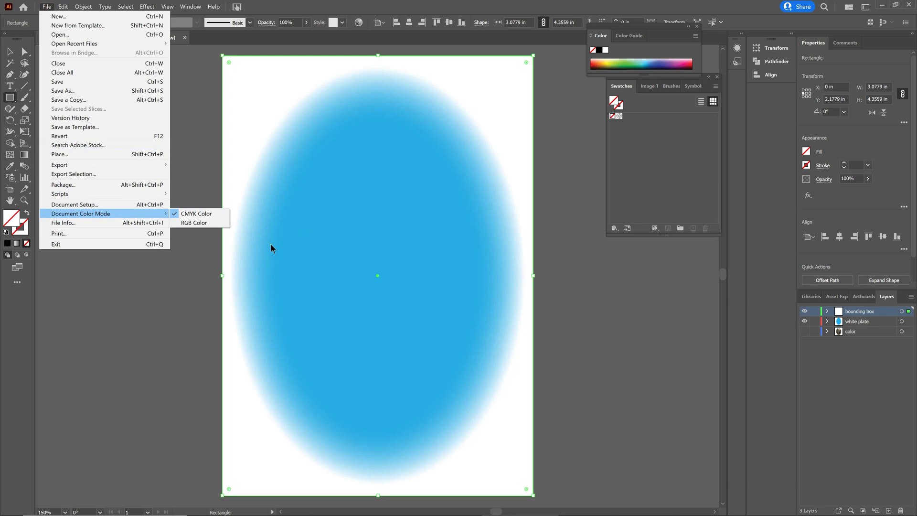
pyautogui.click(160, 290)
pyautogui.click(160, 289)
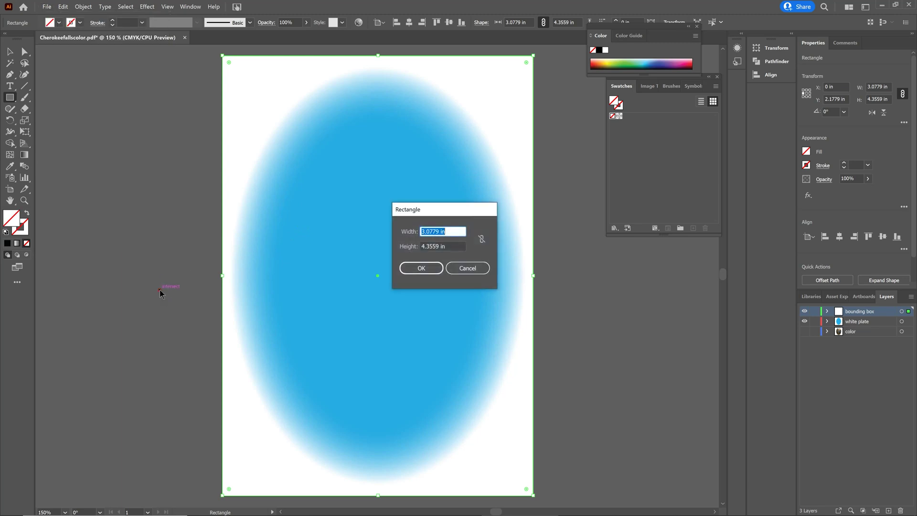
pyautogui.press('Escape')
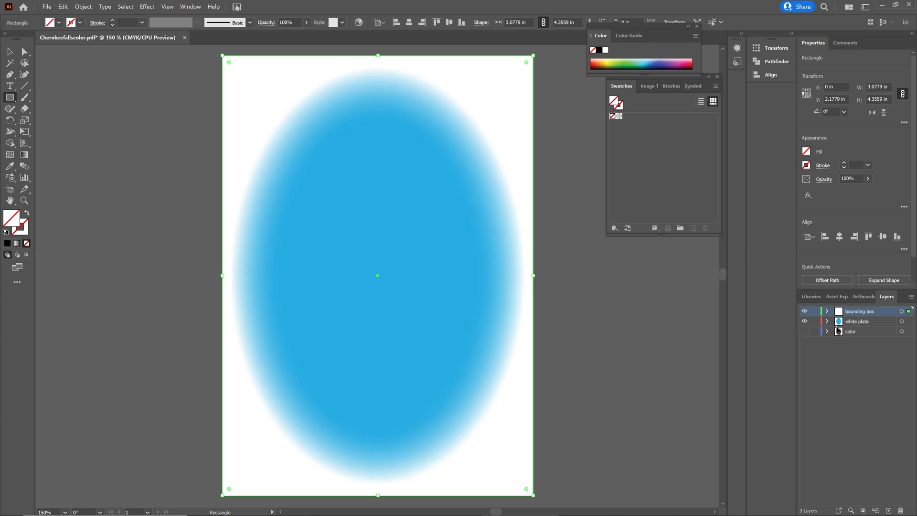
# Save the Illustrator document as Cherokeefallswhite.pdf, replacing the existing file, with current PDF settings
pyautogui.click(47, 6)
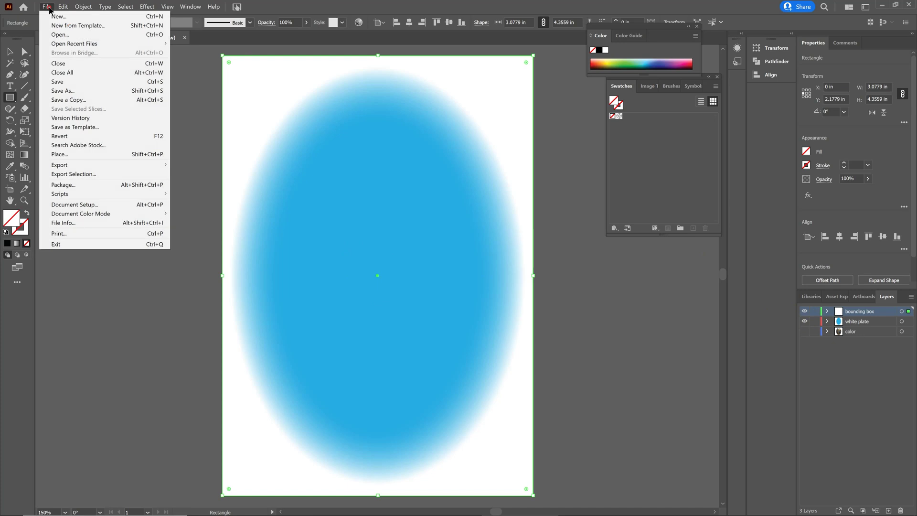
pyautogui.click(59, 90)
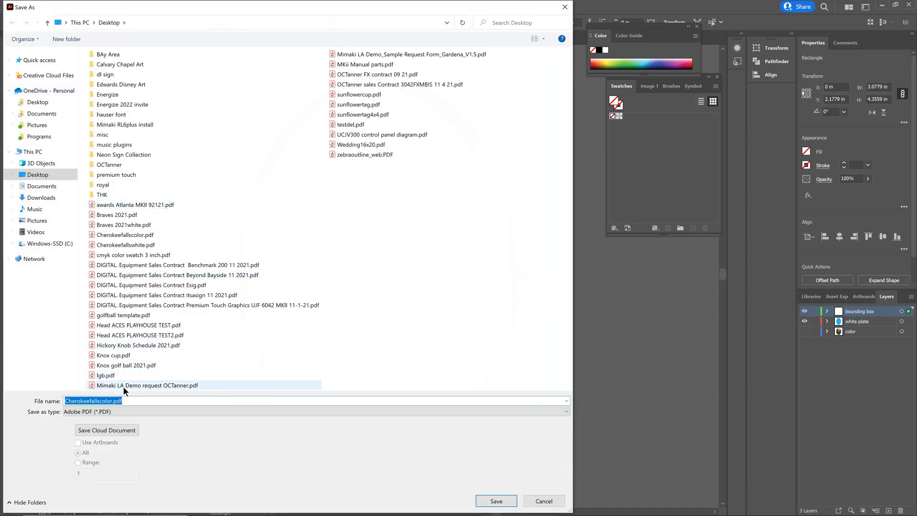
pyautogui.click(112, 401)
pyautogui.press('BackSpace')
pyautogui.press('BackSpace')
pyautogui.press('BackSpace')
pyautogui.press('BackSpace')
pyautogui.press('BackSpace')
pyautogui.press('BackSpace')
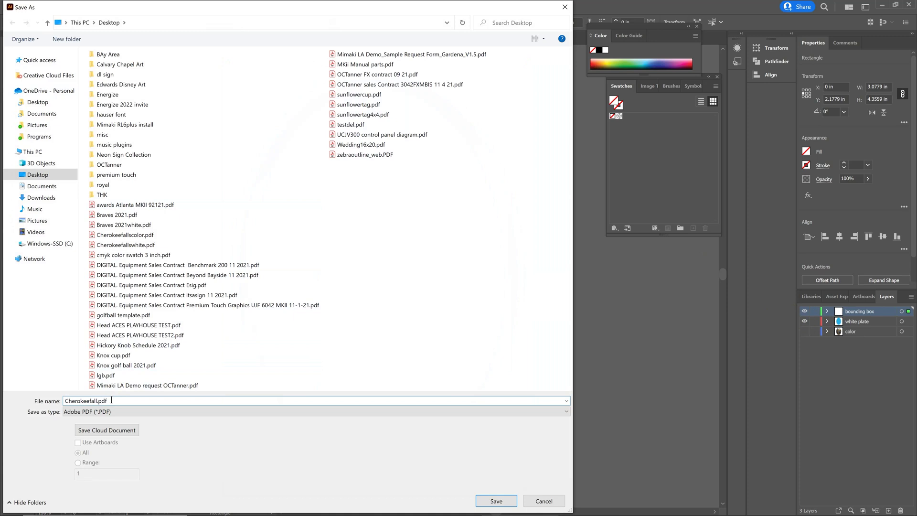
pyautogui.write('swhite')
pyautogui.click(488, 501)
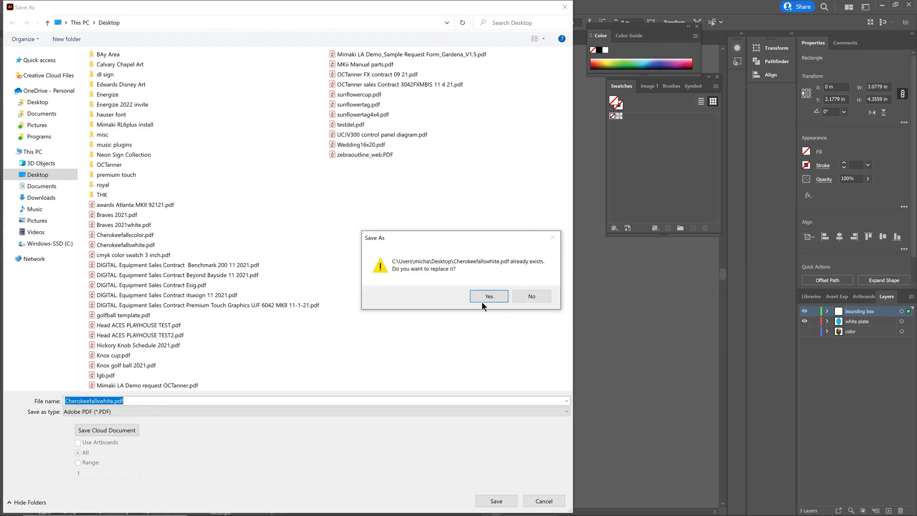
pyautogui.click(483, 298)
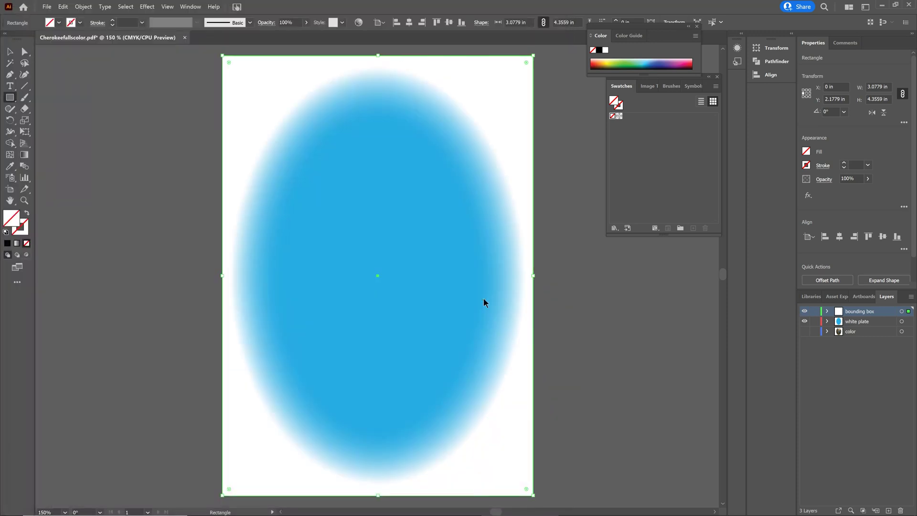
pyautogui.click(513, 352)
# Open Cherokeefallscolor.pdf and Cherokeefallswhite.pdf from the Desktop as 6042MKii B601 jobs
pyautogui.hotkey('alt', 'Tab')
pyautogui.hotkey('alt', 'Tab')
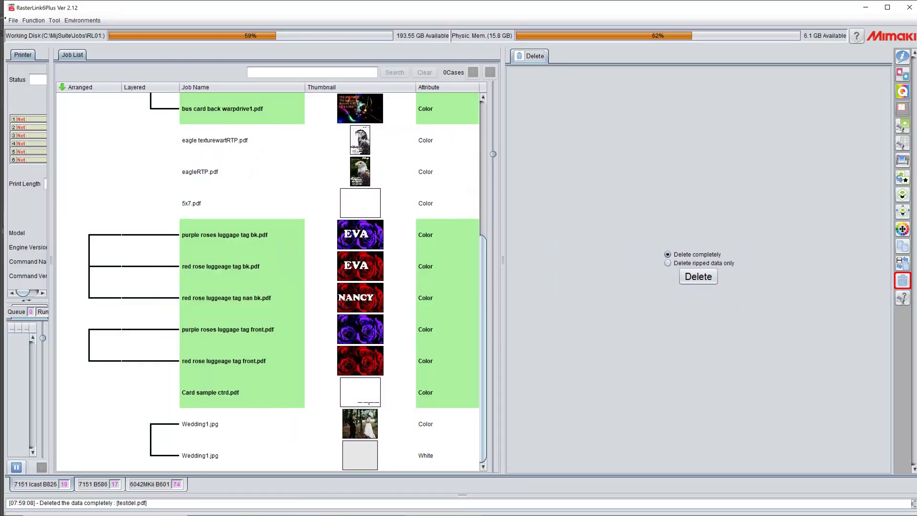
pyautogui.click(158, 484)
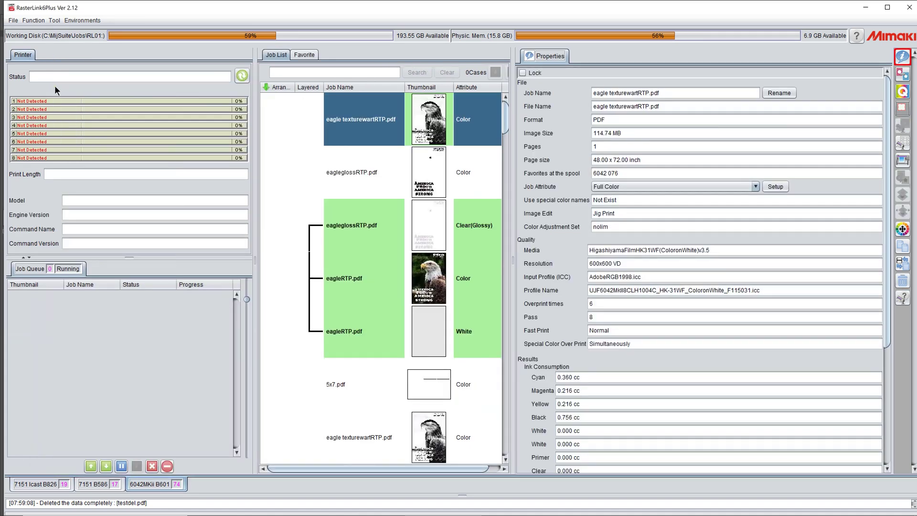
pyautogui.click(13, 21)
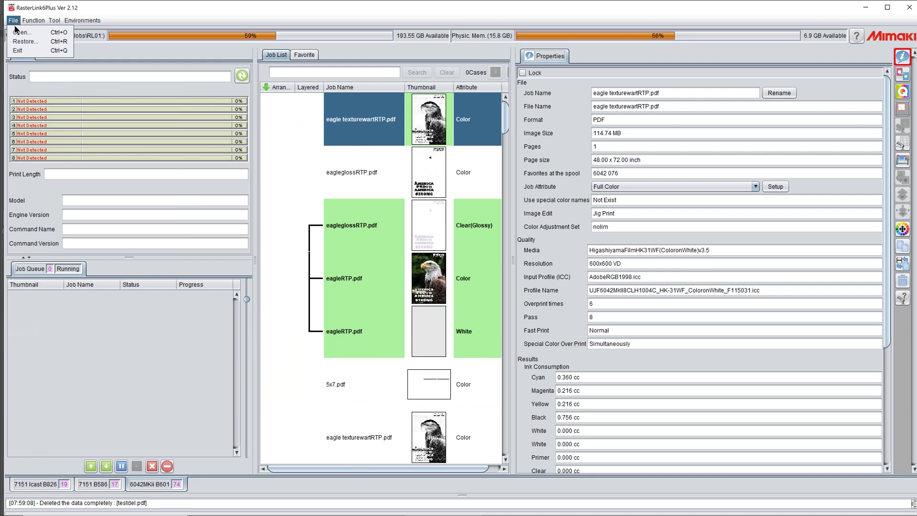
pyautogui.click(19, 33)
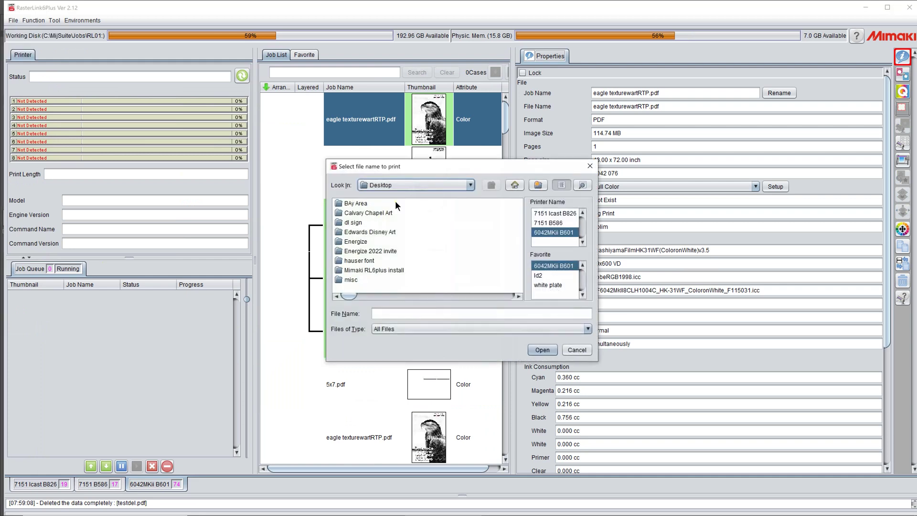
pyautogui.click(492, 296)
pyautogui.click(492, 295)
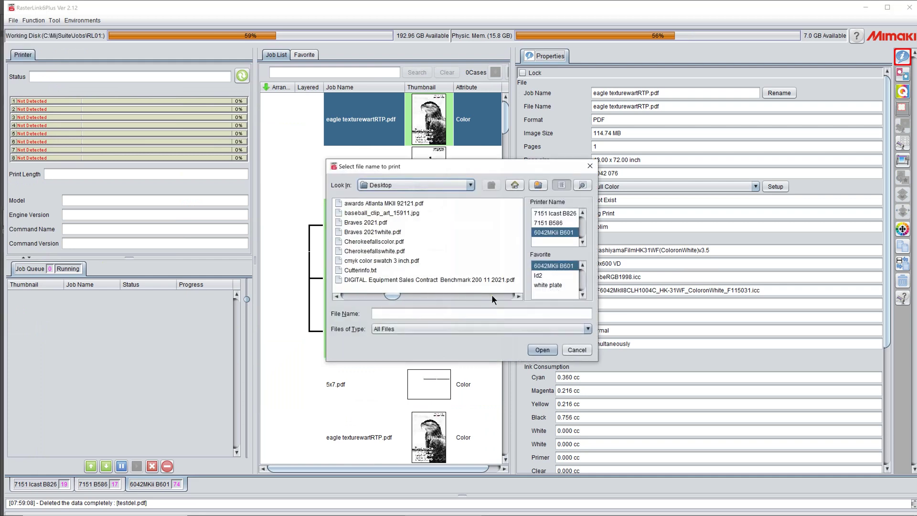
pyautogui.click(369, 242)
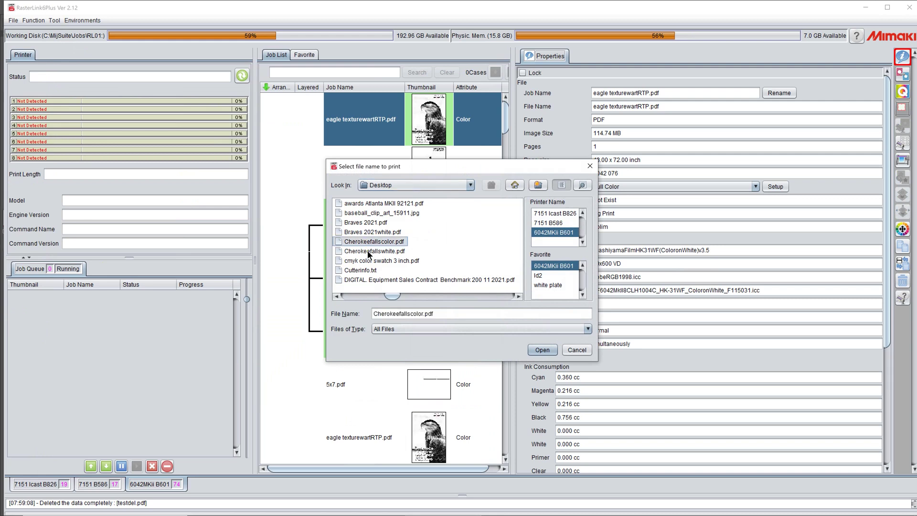
pyautogui.keyDown('ctrl'); pyautogui.click(368, 251); pyautogui.keyUp('ctrl')
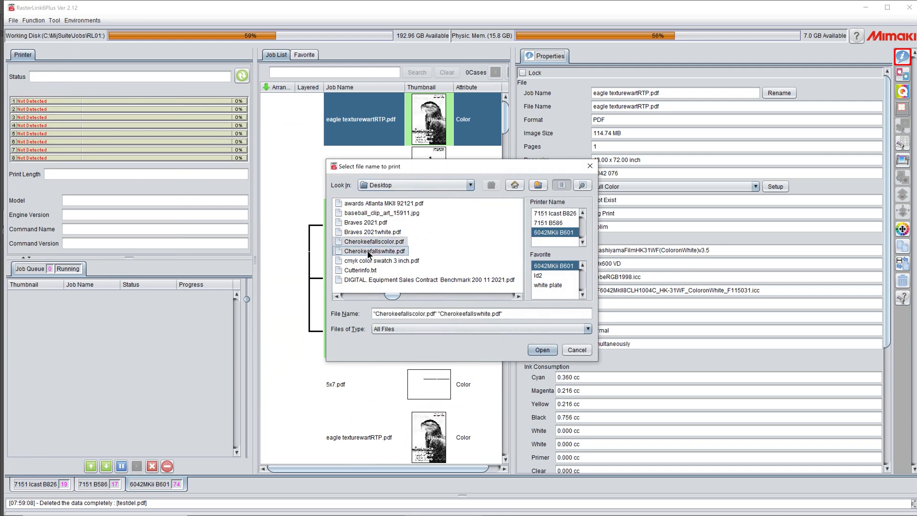
pyautogui.click(541, 350)
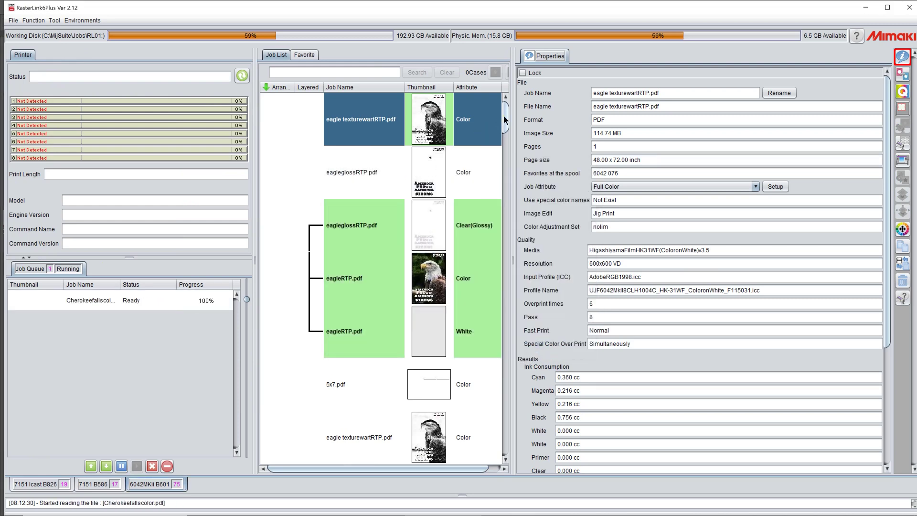
# Delete all data of the old layered Cherokeefallscolor and Cherokeefallswhite jobs
pyautogui.moveTo(504, 115); pyautogui.dragTo(517, 457)
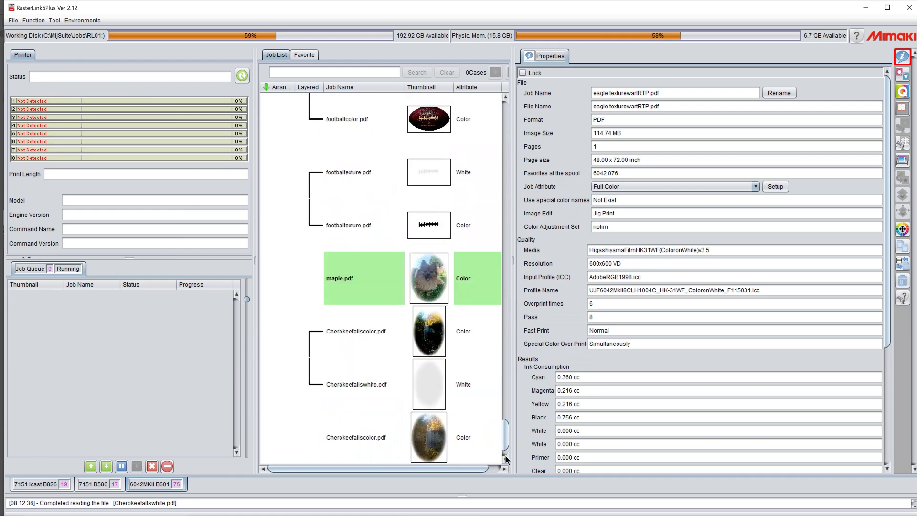
pyautogui.click(428, 350)
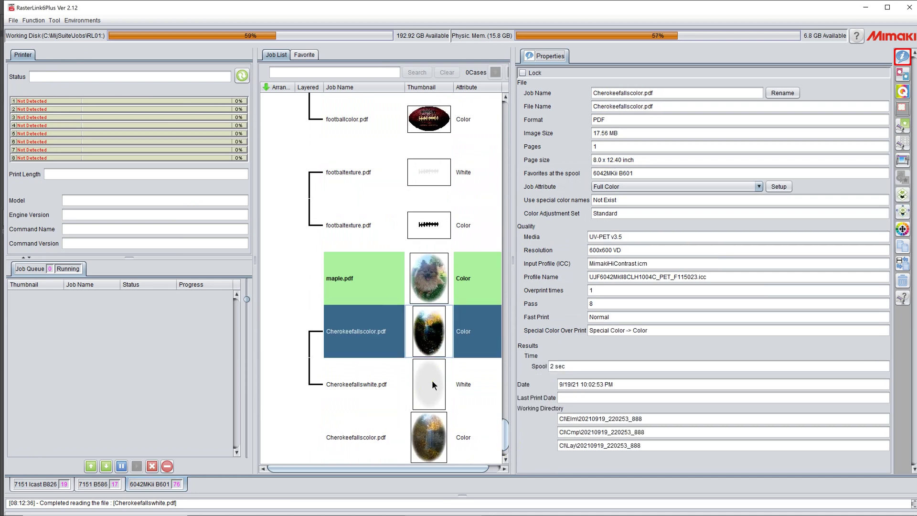
pyautogui.keyDown('ctrl'); pyautogui.click(432, 380); pyautogui.keyUp('ctrl')
pyautogui.rightClick(438, 356)
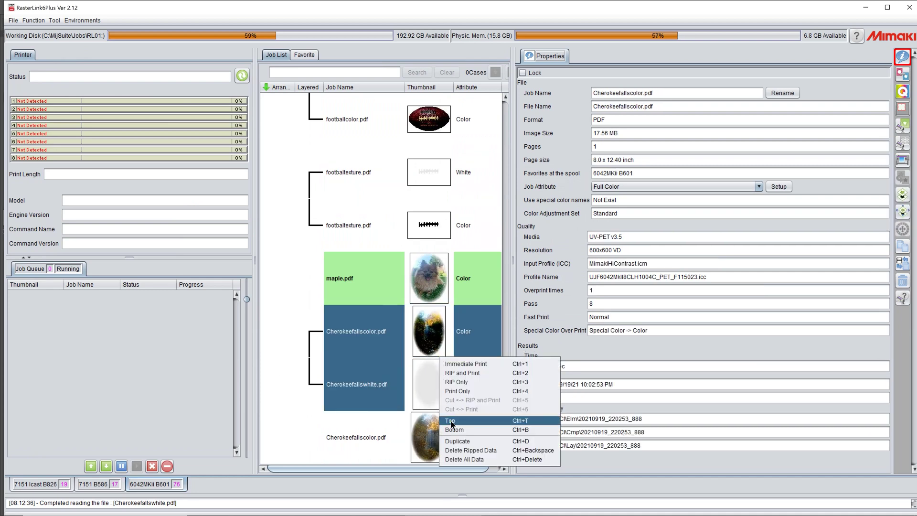
pyautogui.click(456, 460)
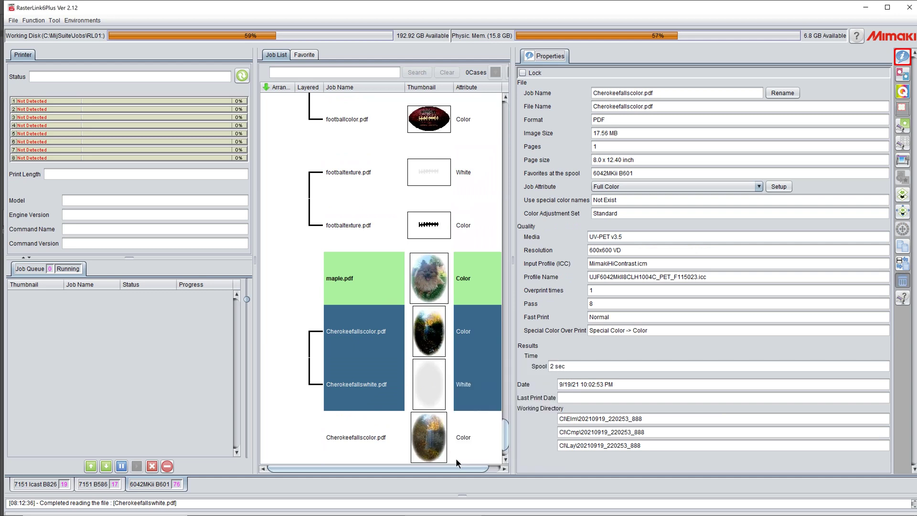
pyautogui.click(478, 278)
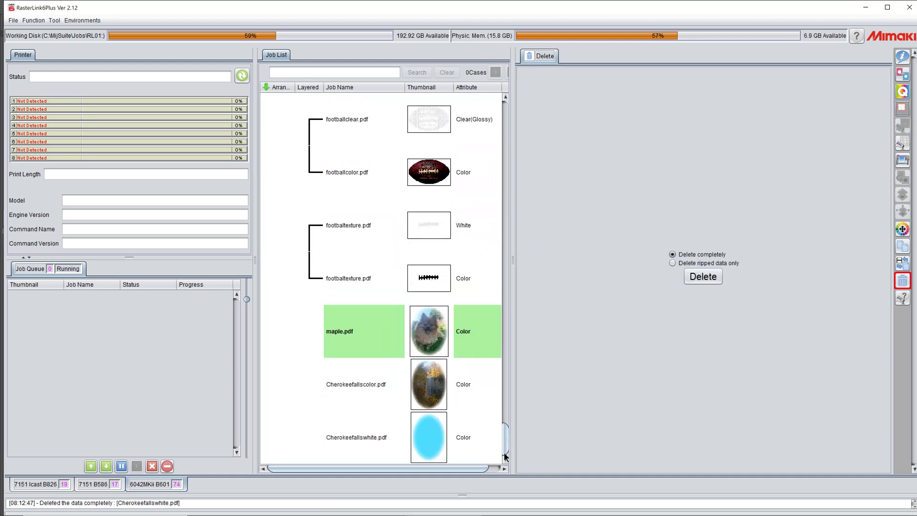
# Select the remaining Cherokeefalls jobs in turn, ending on Cherokeefallscolor.pdf
pyautogui.click(429, 379)
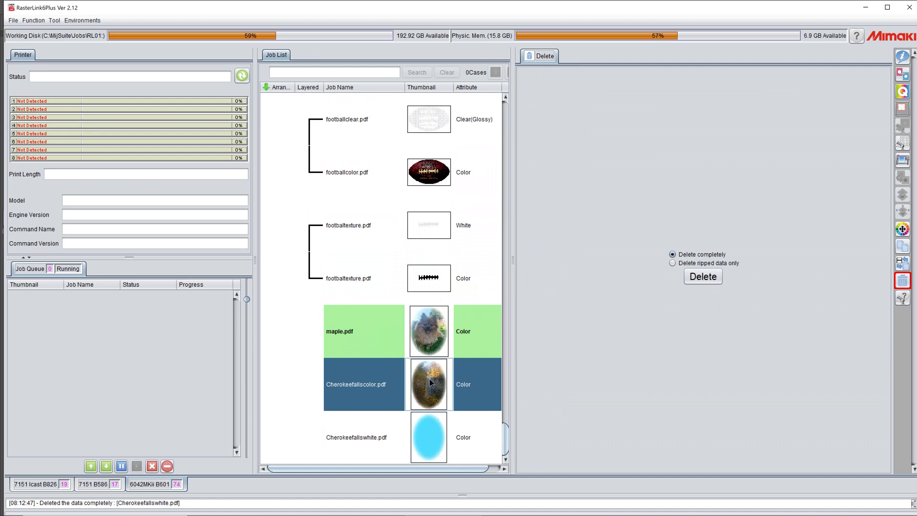
pyautogui.click(430, 436)
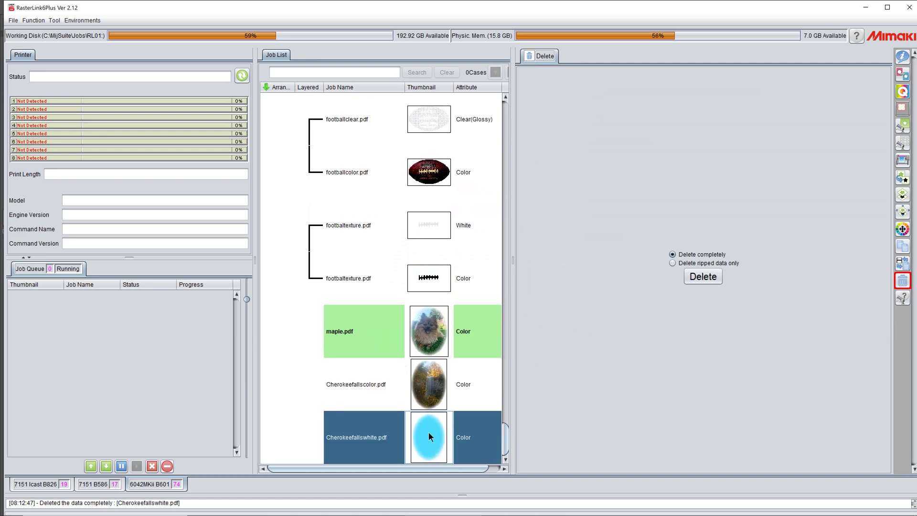
pyautogui.click(426, 387)
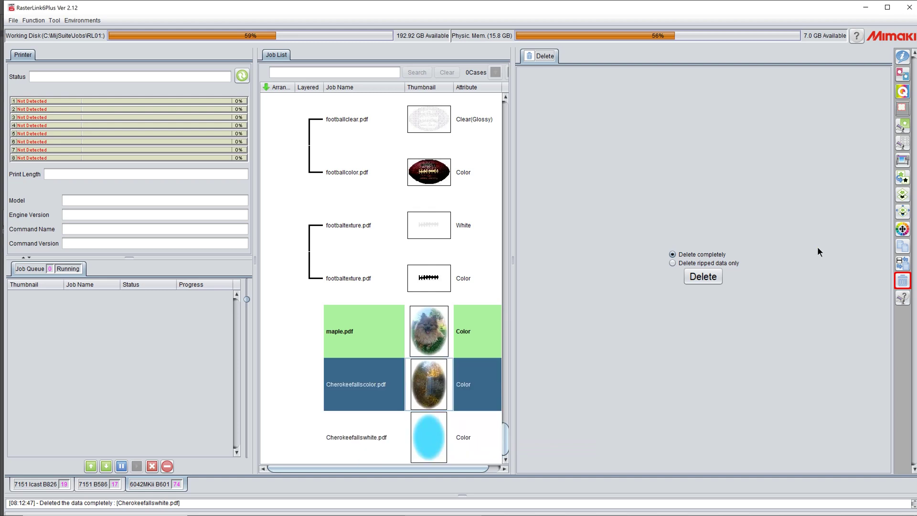
# Compare both Cherokeefalls previews at 3.078 × 4.356 inch, ending on Cherokeefallswhite.pdf's properties
pyautogui.click(903, 126)
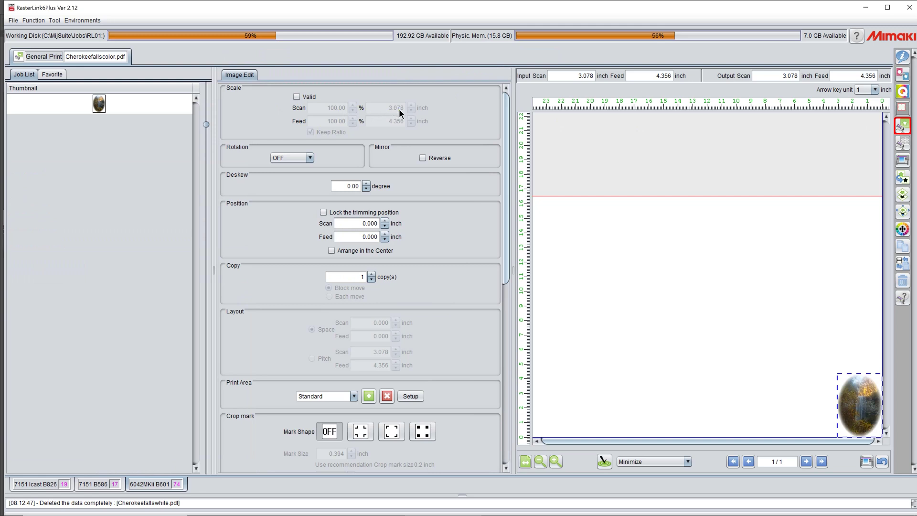
pyautogui.click(903, 58)
pyautogui.click(437, 440)
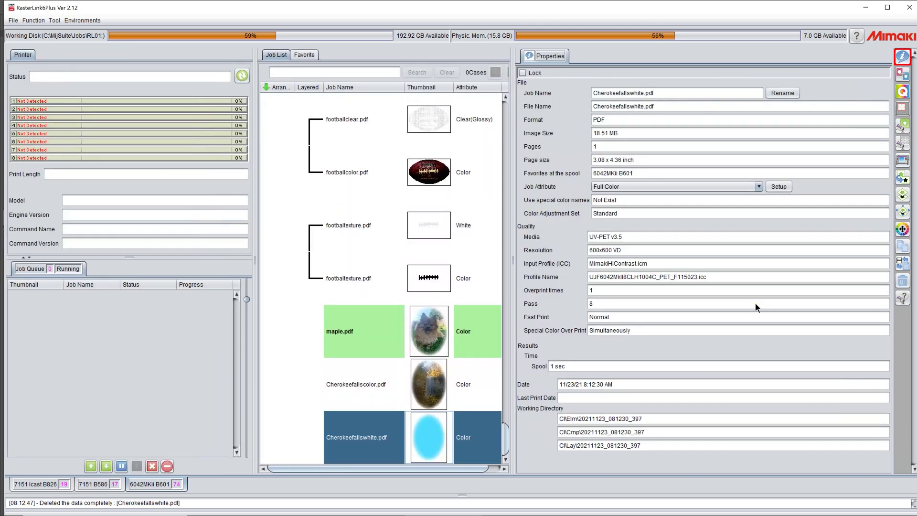
pyautogui.click(902, 125)
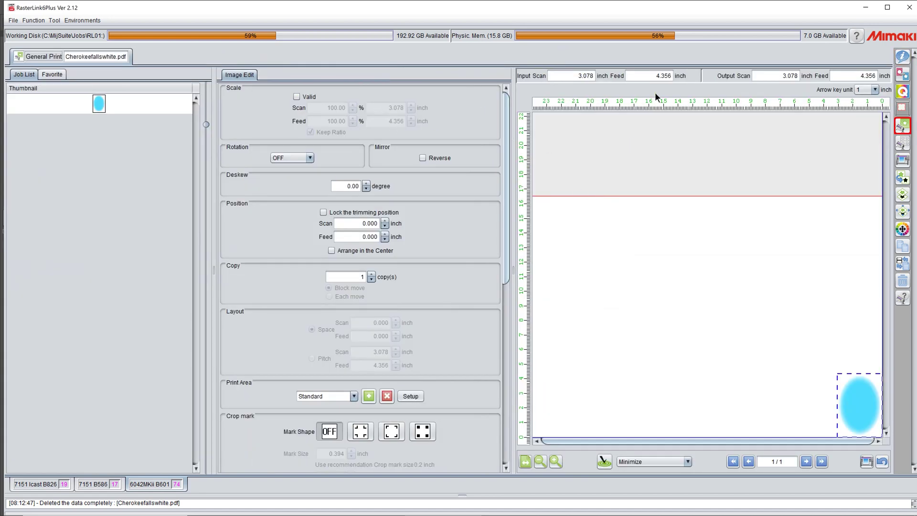
pyautogui.click(900, 59)
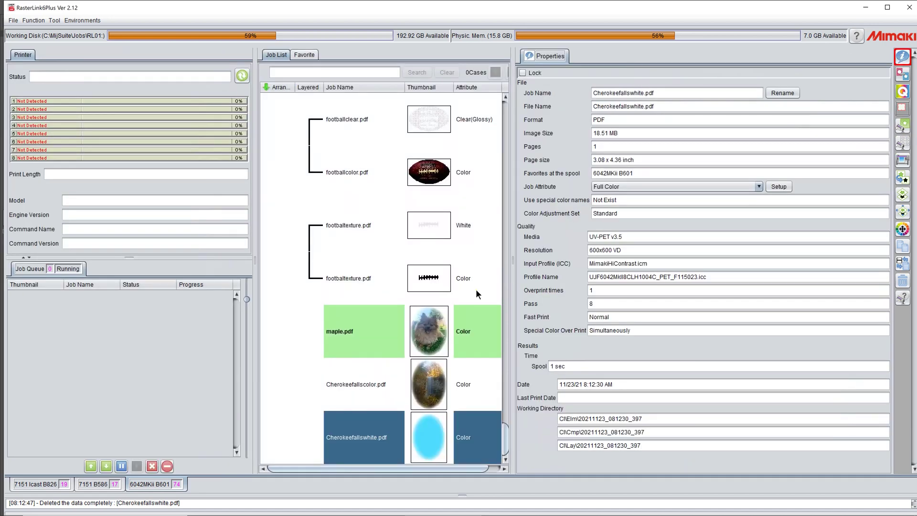
pyautogui.click(460, 366)
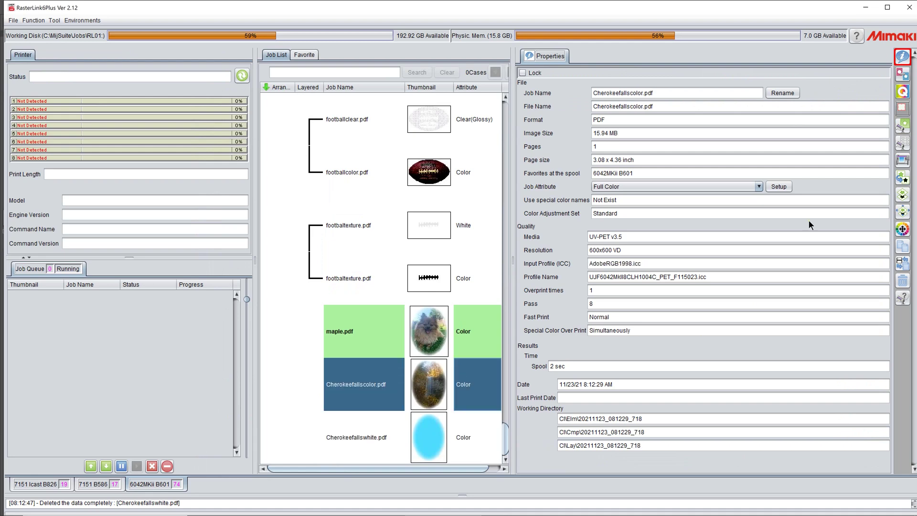
pyautogui.click(903, 126)
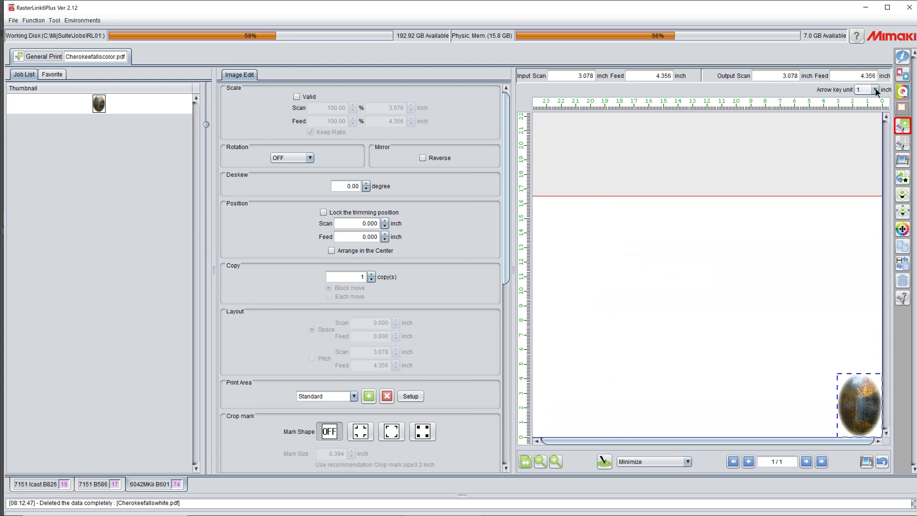
pyautogui.click(903, 56)
pyautogui.click(460, 425)
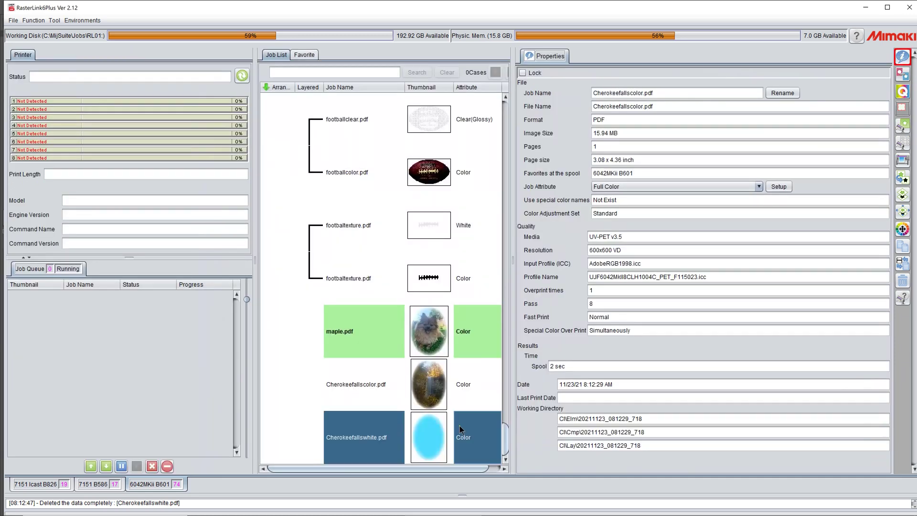
pyautogui.click(903, 125)
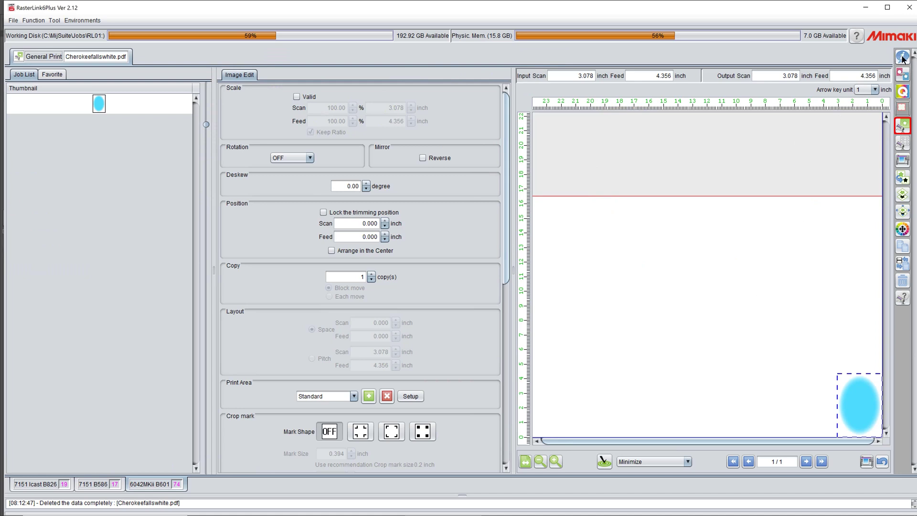
pyautogui.click(855, 400)
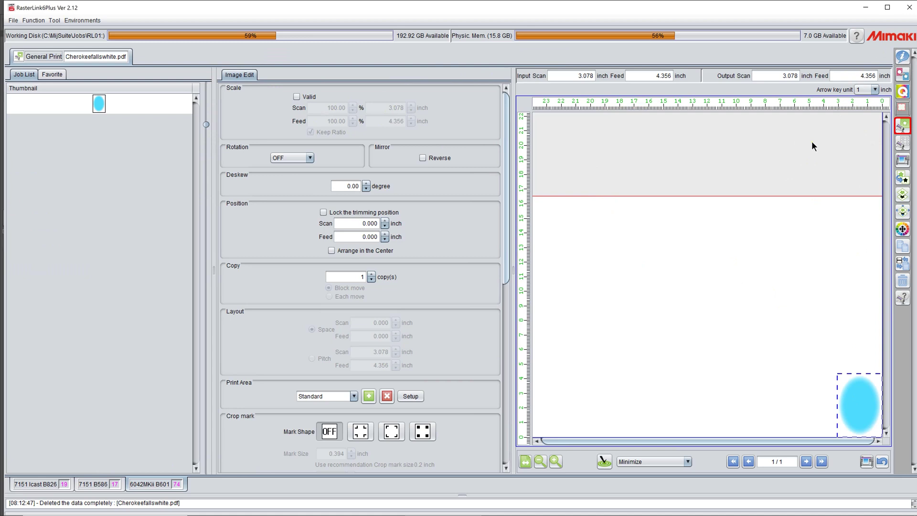
pyautogui.click(903, 58)
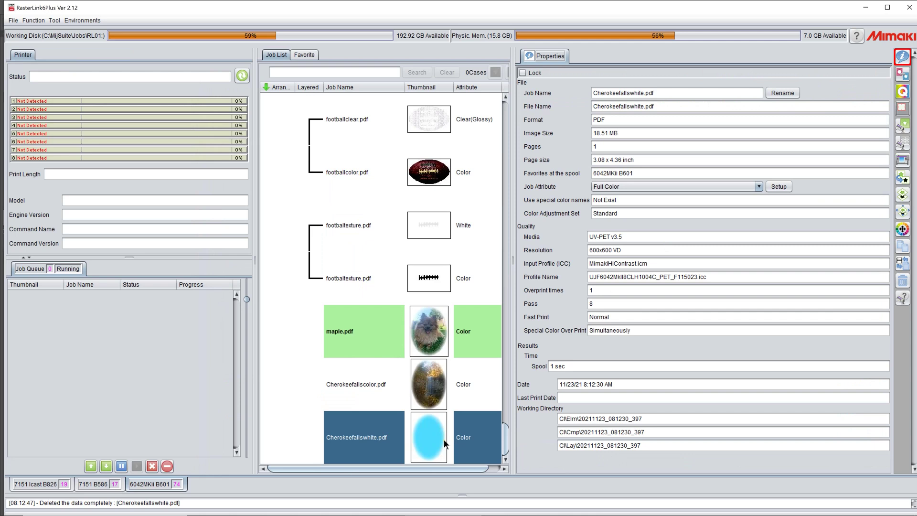
# Set Cherokeefallswhite.pdf's attribute to Mono Color, printing with White ink instead of Black
pyautogui.click(759, 187)
pyautogui.click(729, 207)
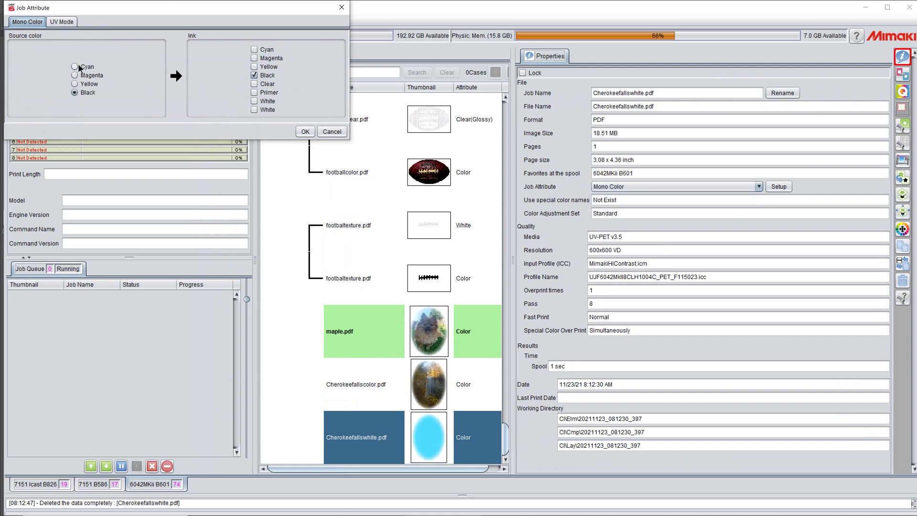
pyautogui.click(74, 67)
pyautogui.click(255, 101)
pyautogui.click(307, 134)
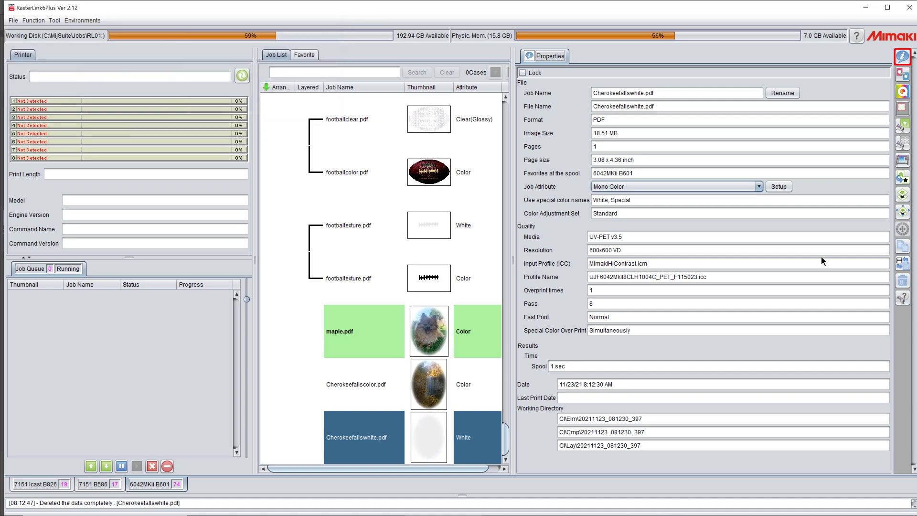
# Zoom in on the white plate's print-layout preview to check it, then return to the job list
pyautogui.click(903, 128)
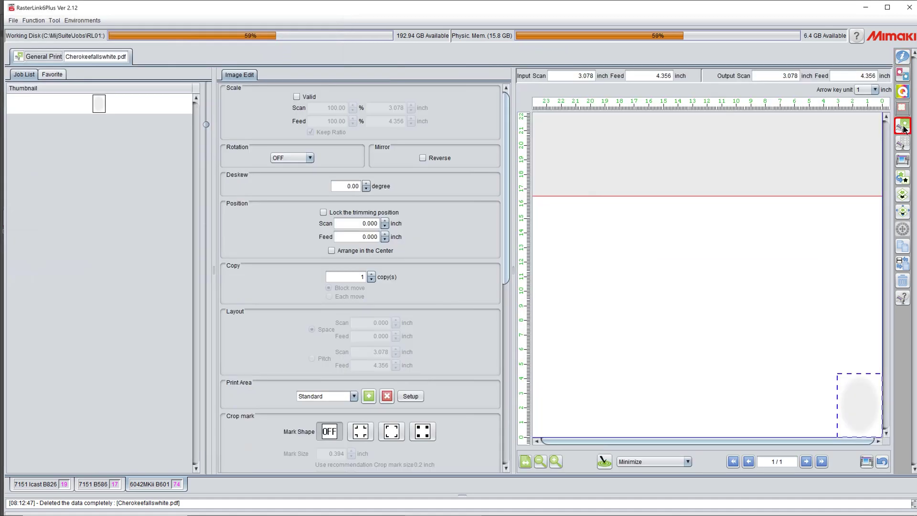
pyautogui.click(556, 462)
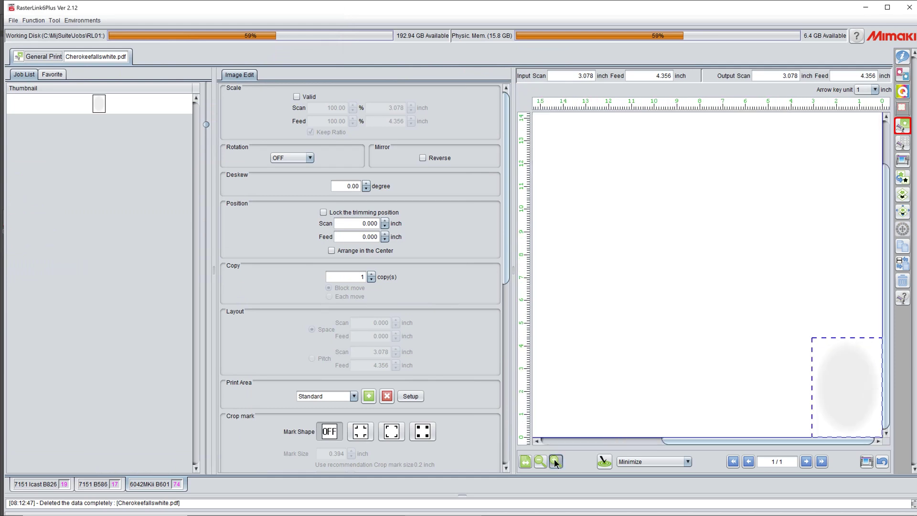
pyautogui.click(555, 461)
pyautogui.click(556, 461)
pyautogui.click(556, 462)
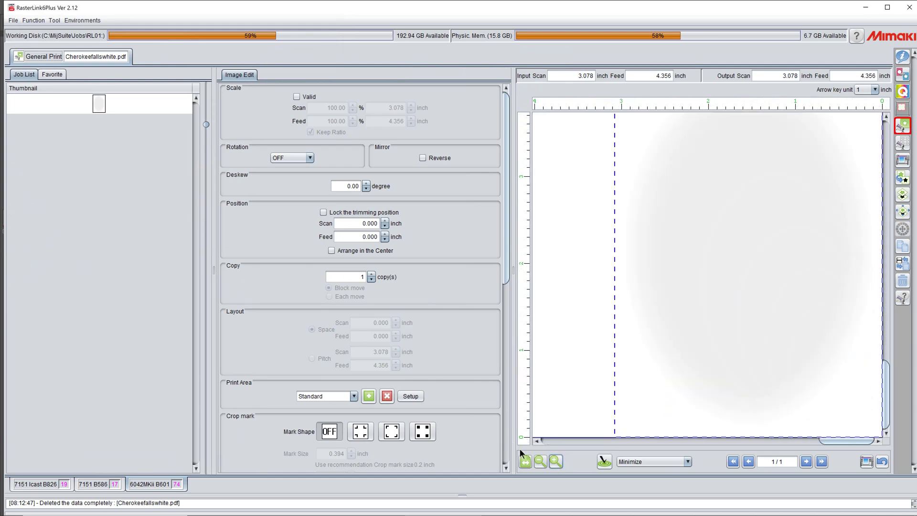
pyautogui.click(541, 462)
pyautogui.click(540, 461)
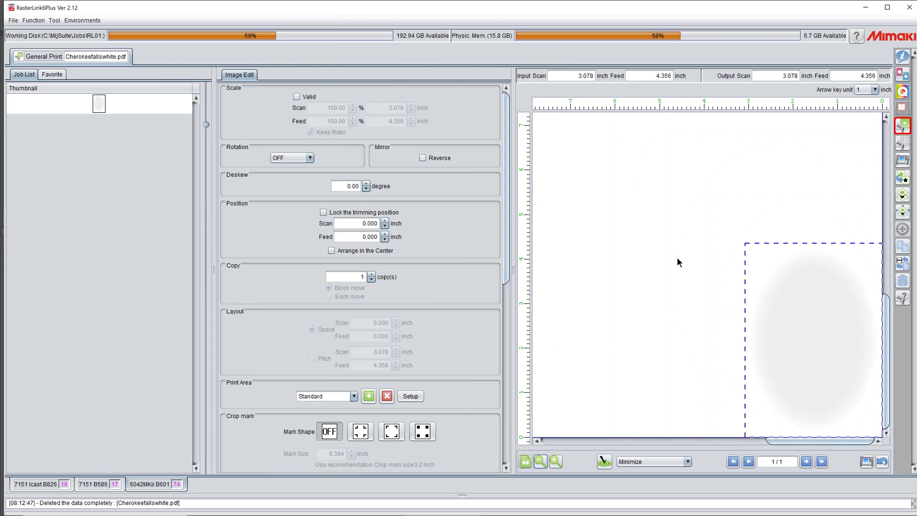
pyautogui.click(899, 57)
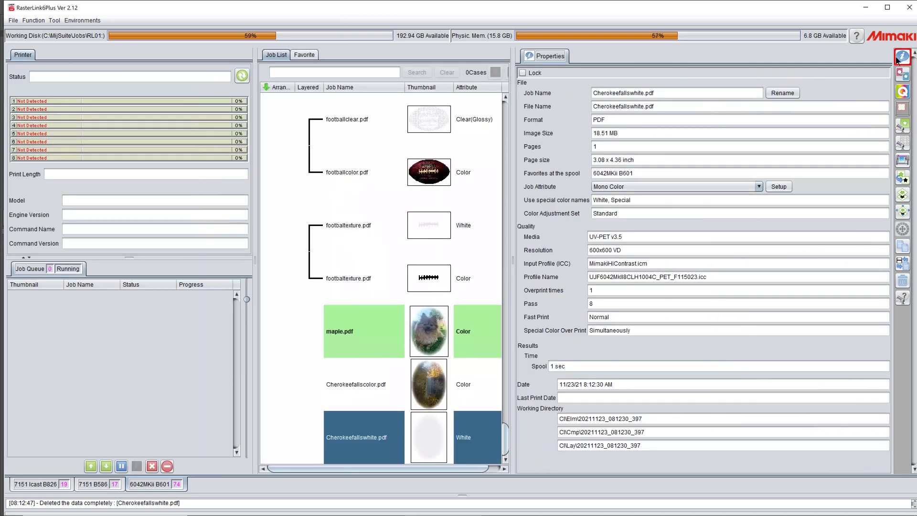
# Composite Cherokeefallscolor.pdf and Cherokeefallswhite.pdf, accepting the color job's print condition
pyautogui.keyDown('ctrl'); pyautogui.click(421, 390); pyautogui.keyUp('ctrl')
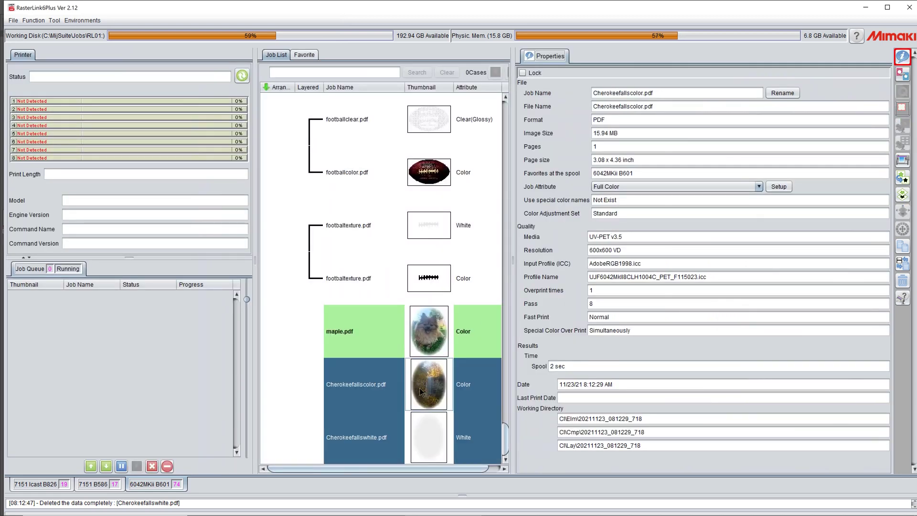
pyautogui.click(903, 195)
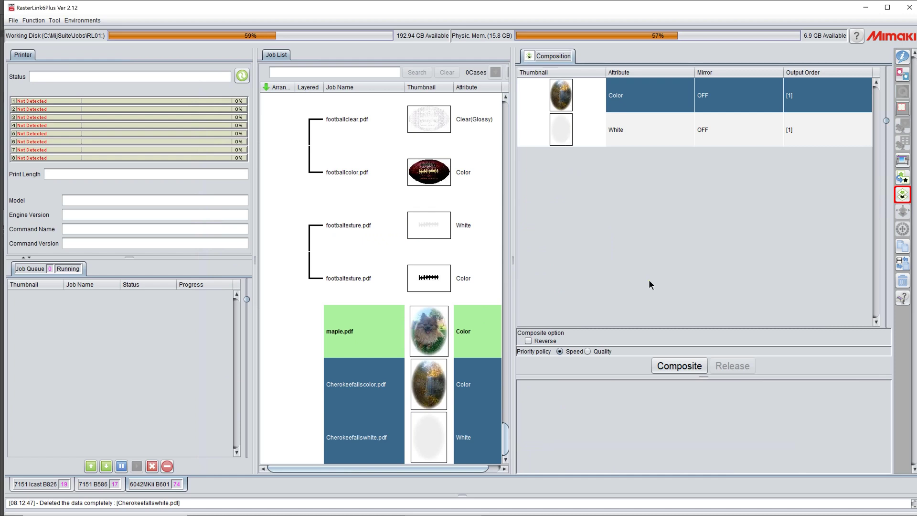
pyautogui.click(672, 367)
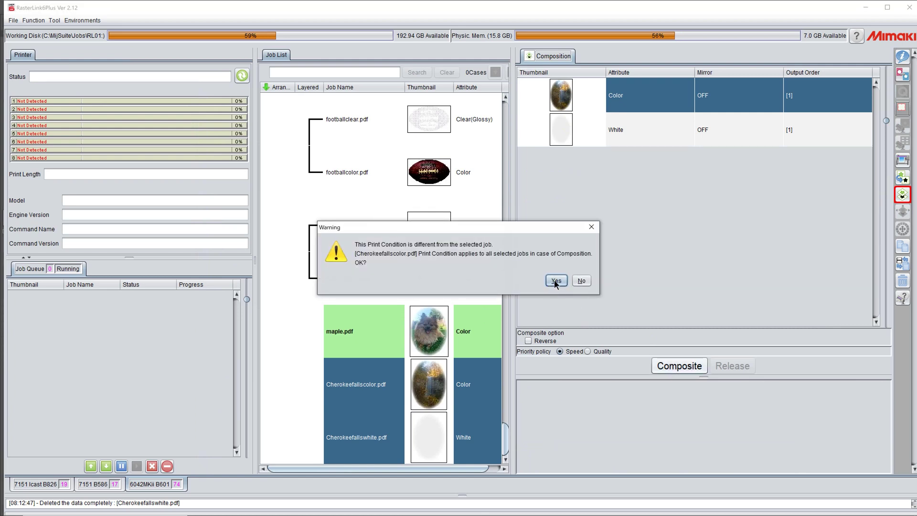
pyautogui.click(556, 281)
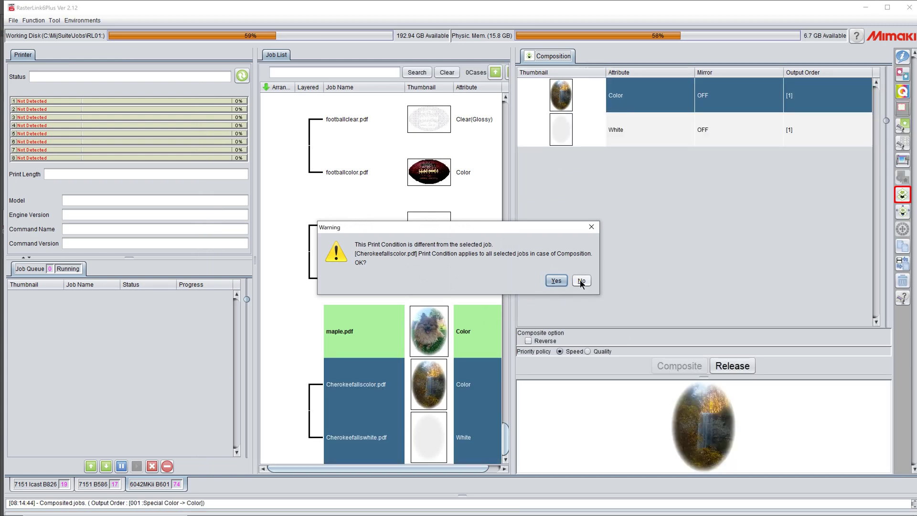
pyautogui.click(557, 281)
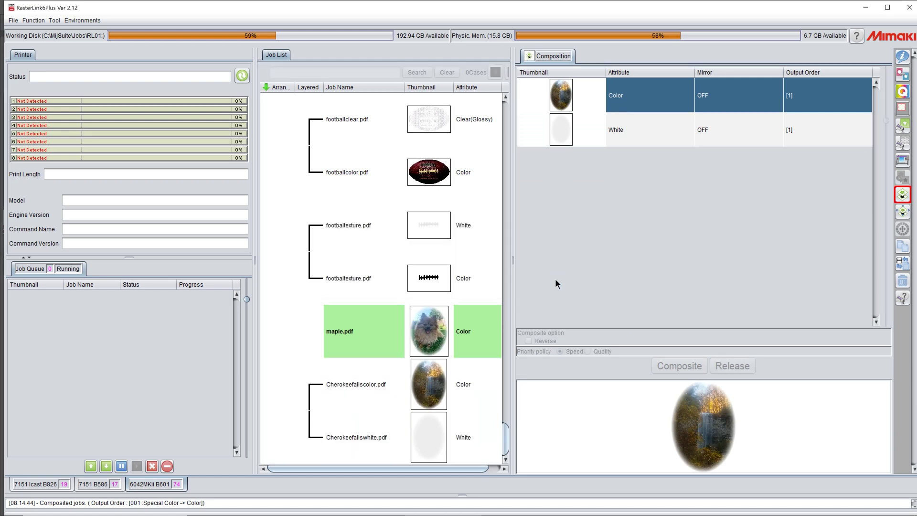